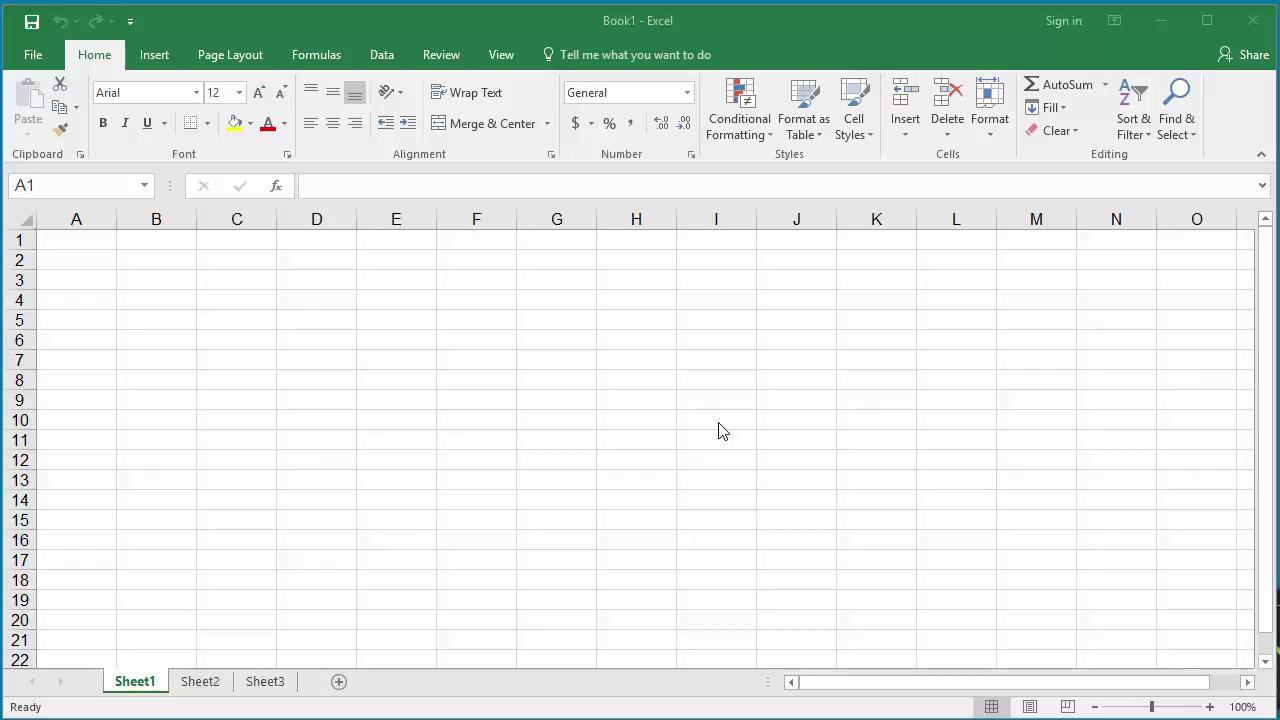
Step: Search the online templates for "Invoice"
left_click(38, 58)
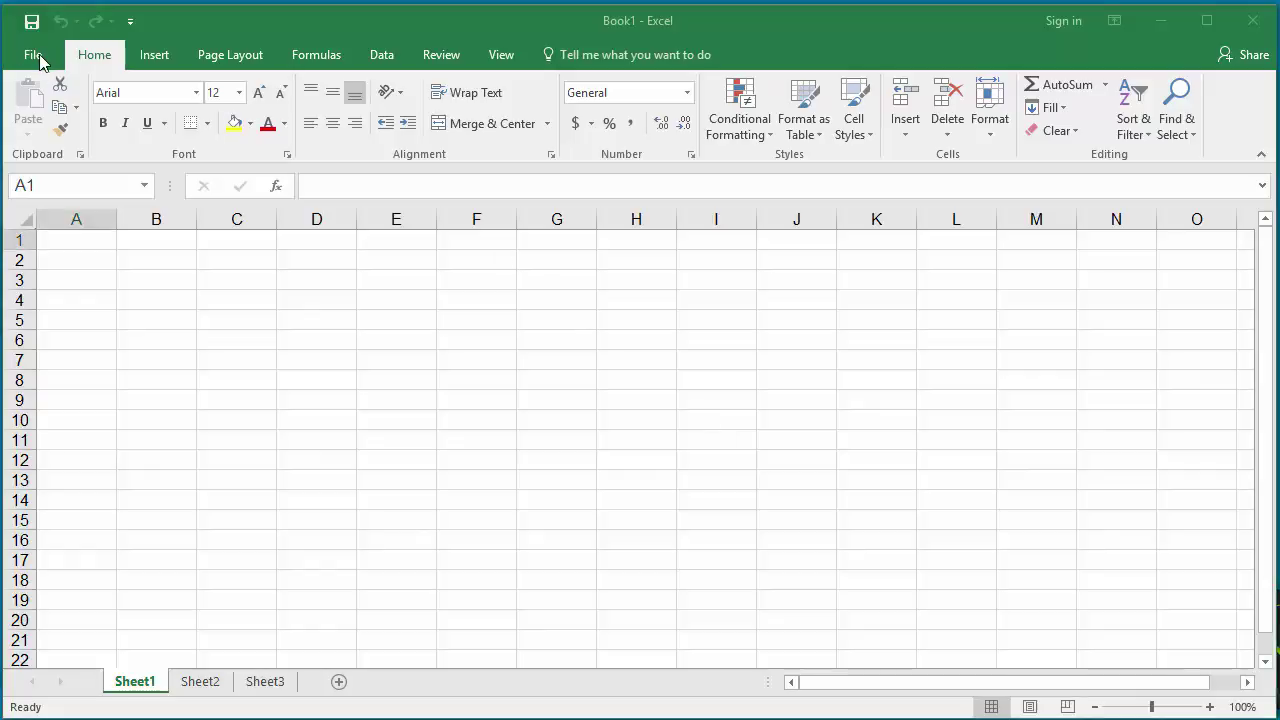
left_click(36, 60)
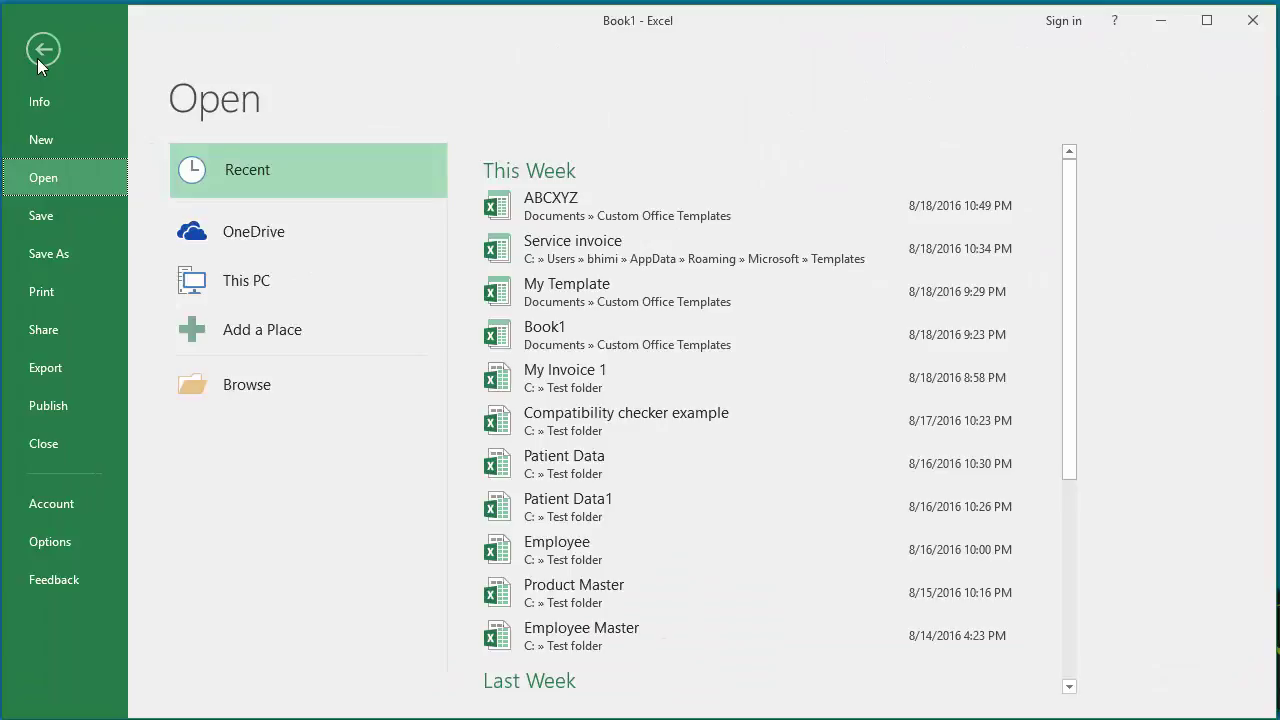
left_click(54, 143)
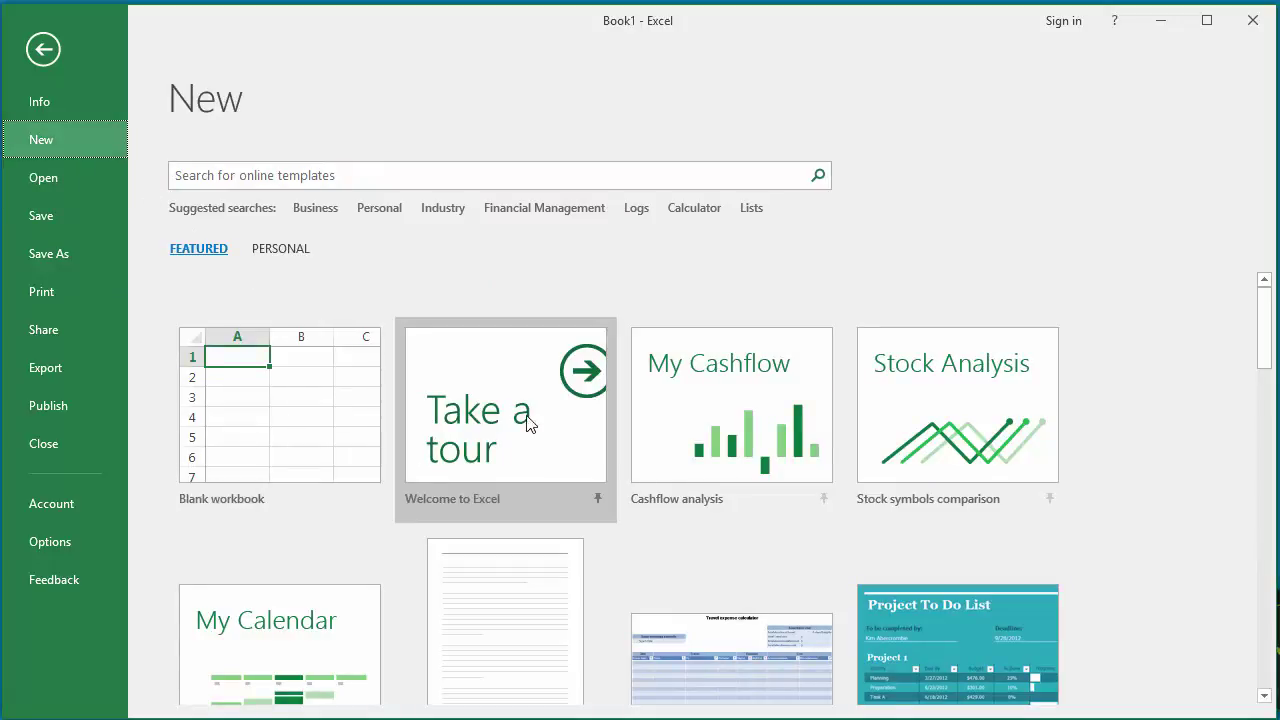
scroll(1093, 522, "down", 3)
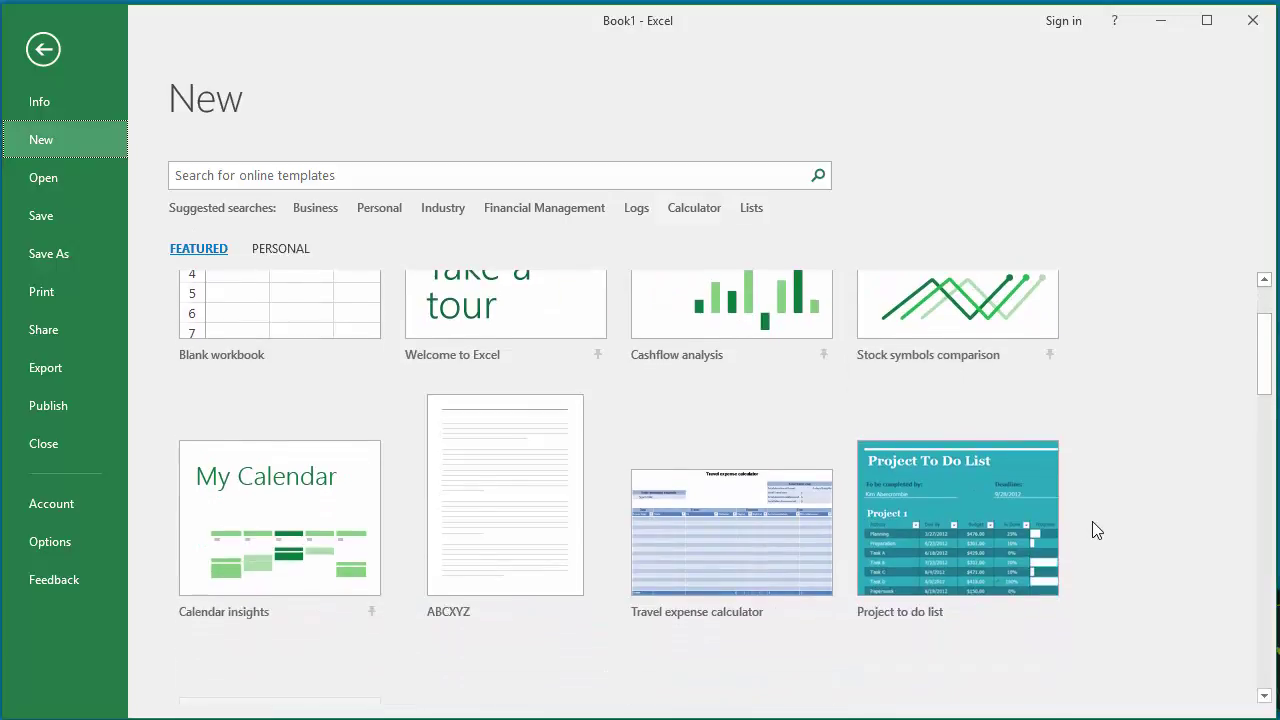
scroll(1093, 522, "up", 3)
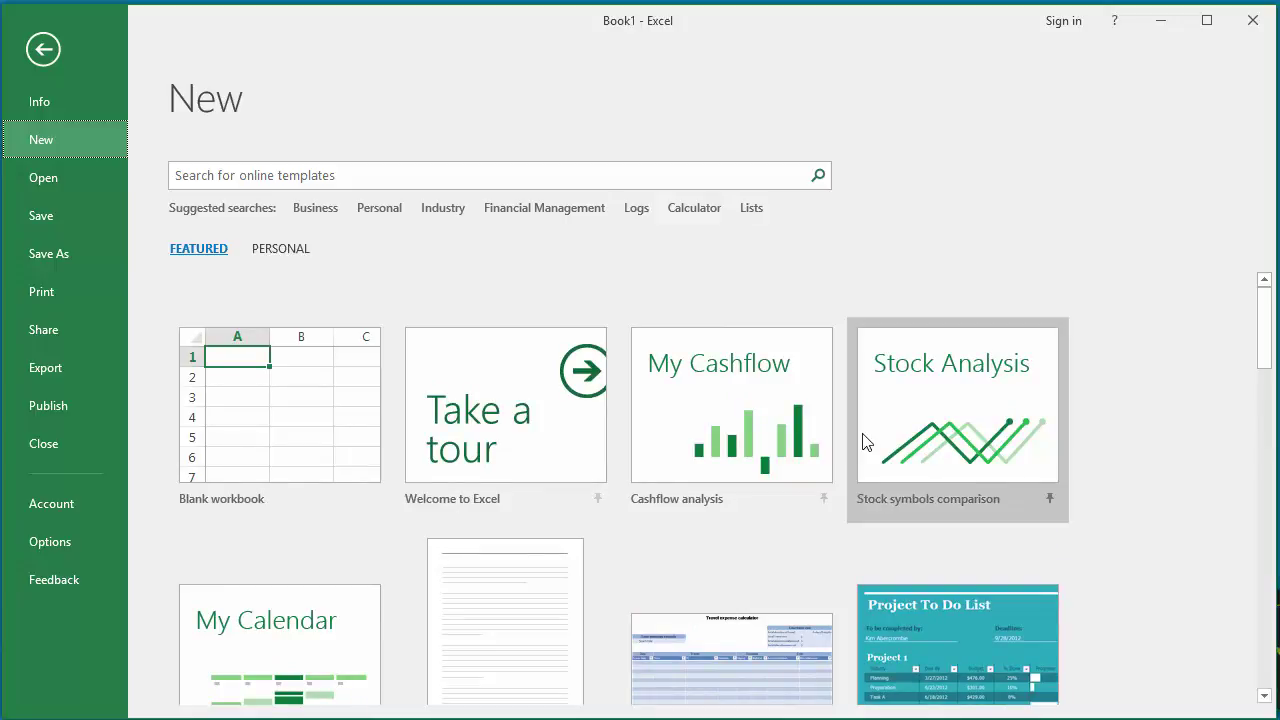
left_click(291, 175)
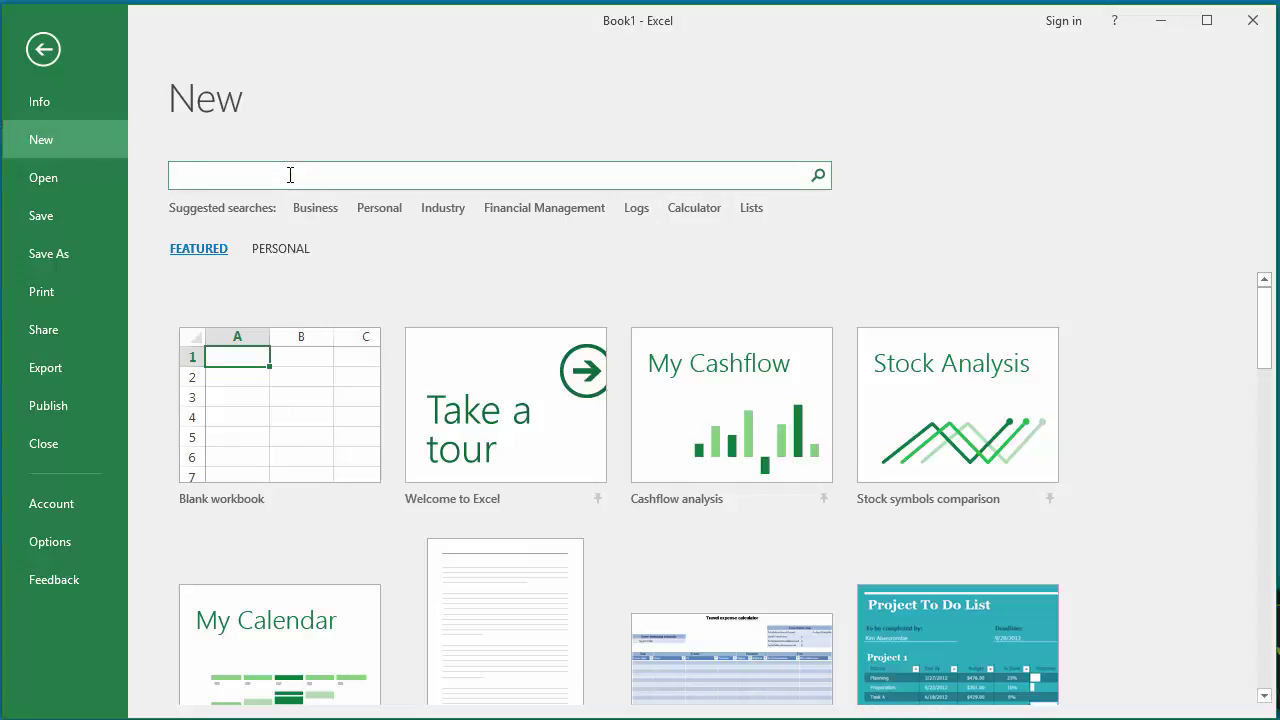
type("Invoice")
key("Return")
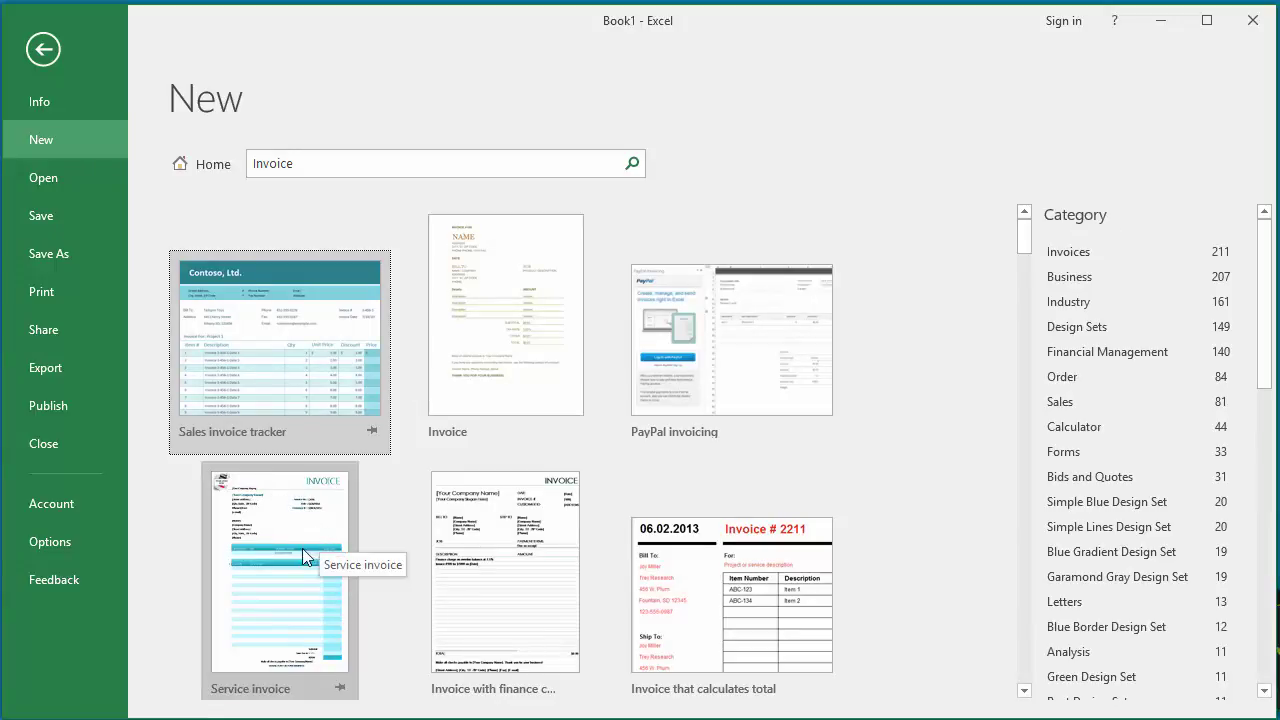
Step: Create a workbook from the Service invoice template and close it without saving
left_click(275, 599)
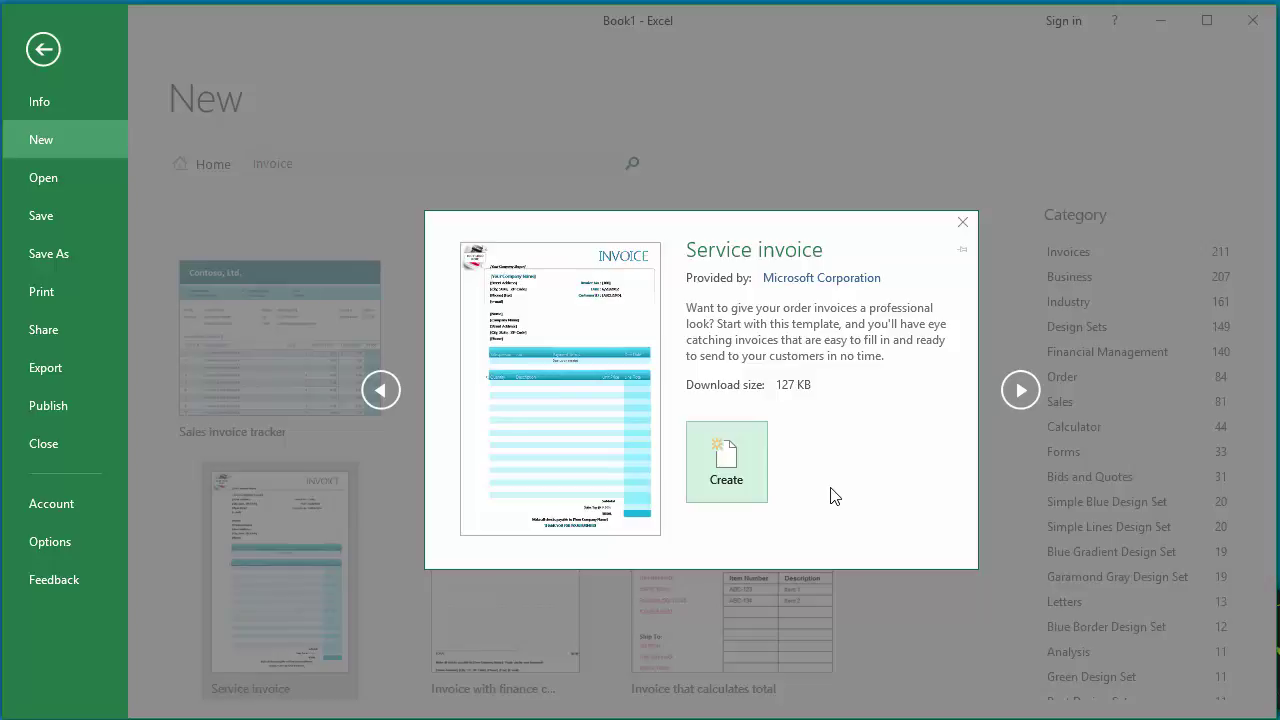
left_click(726, 468)
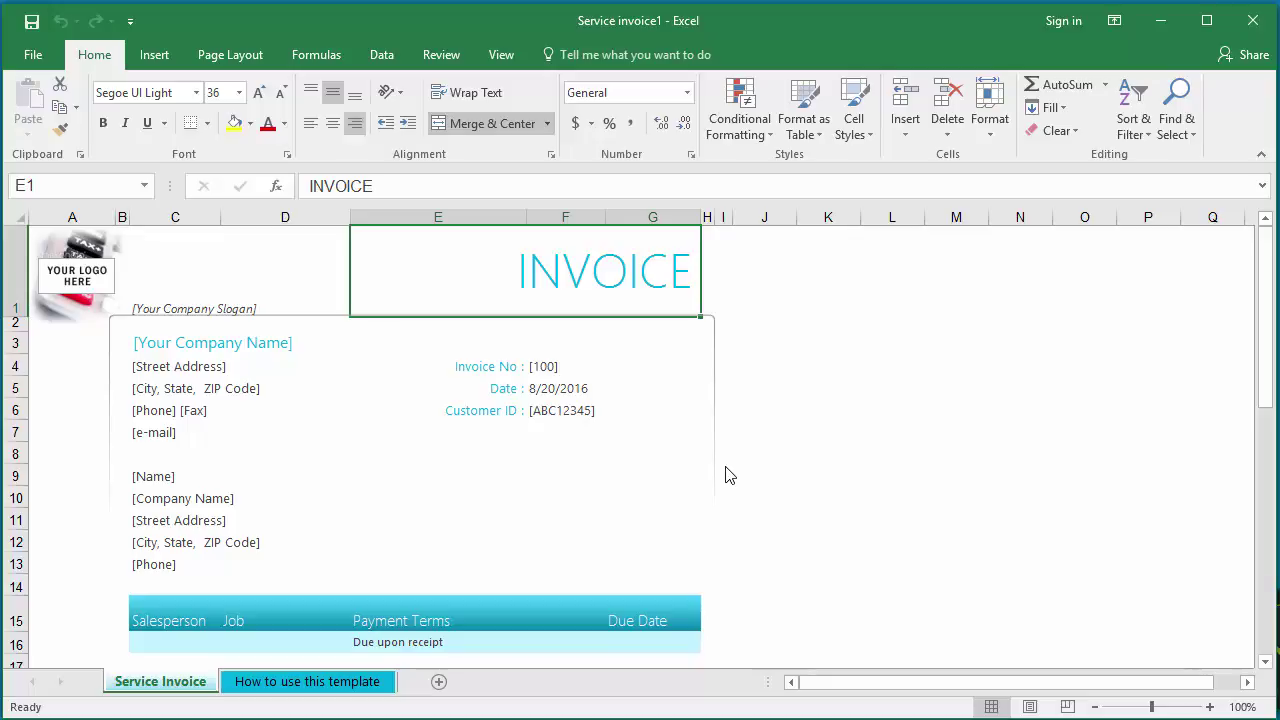
left_click(375, 450)
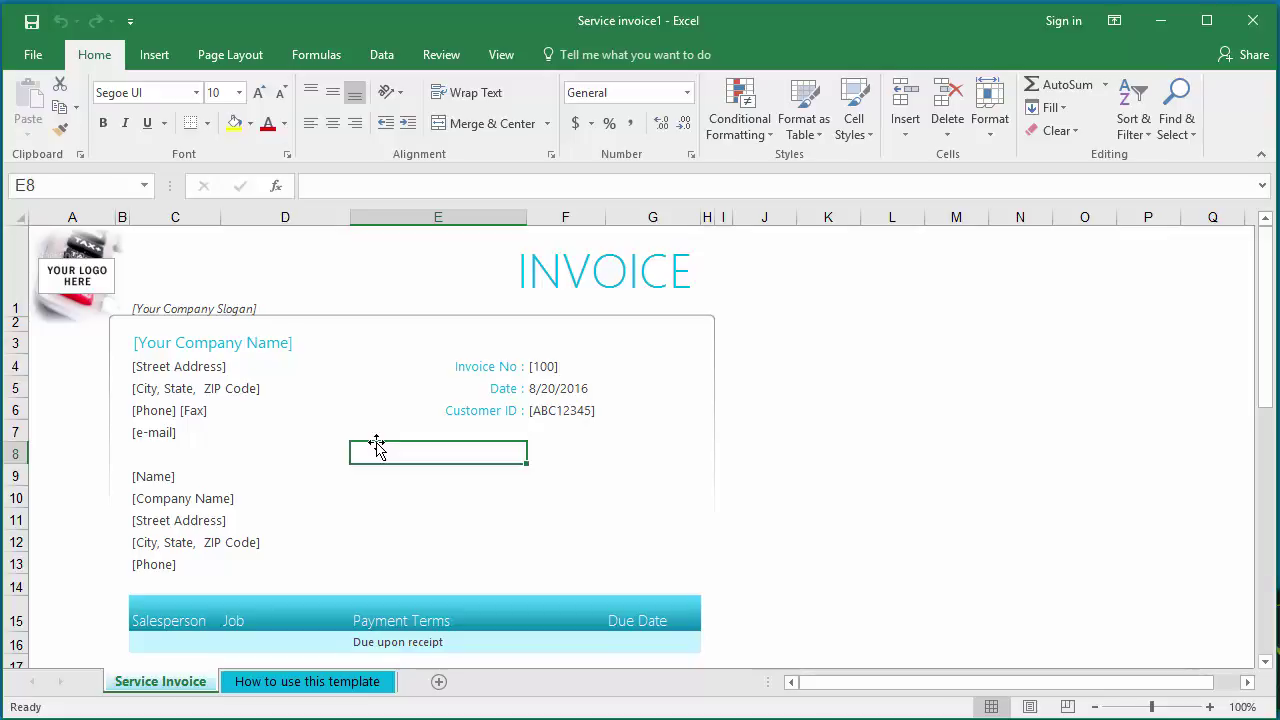
left_click(1253, 24)
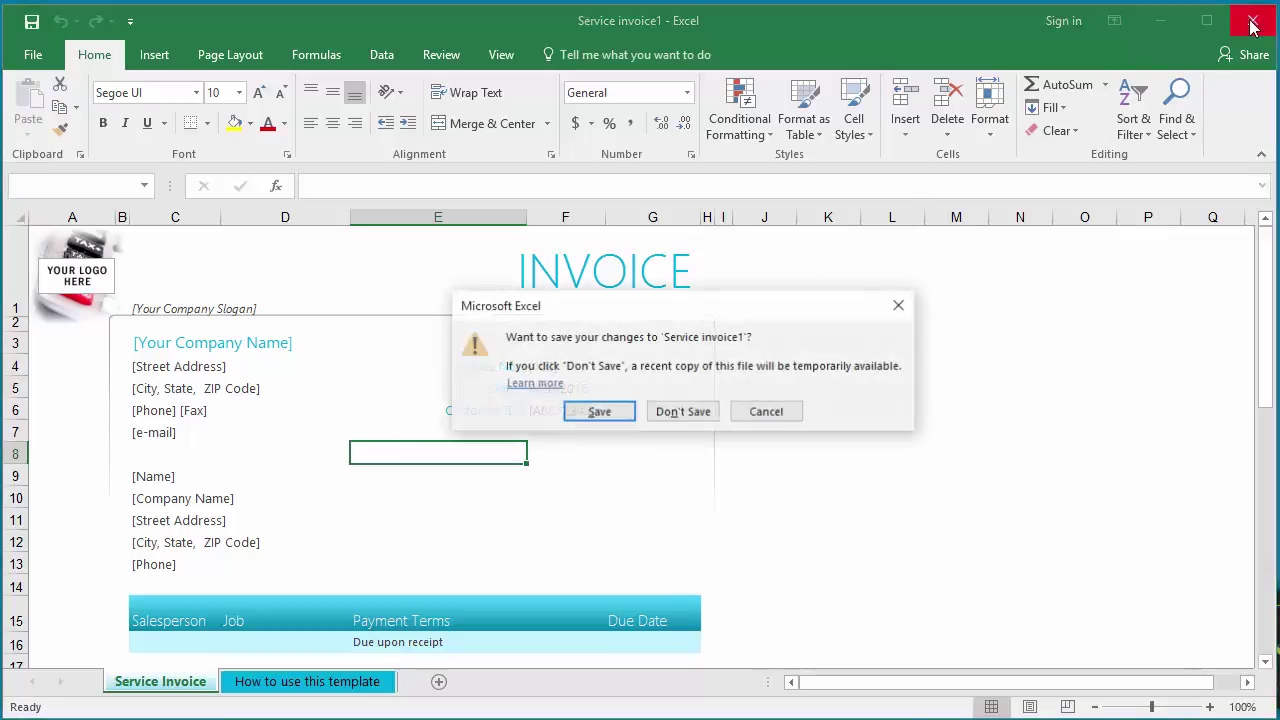
left_click(686, 418)
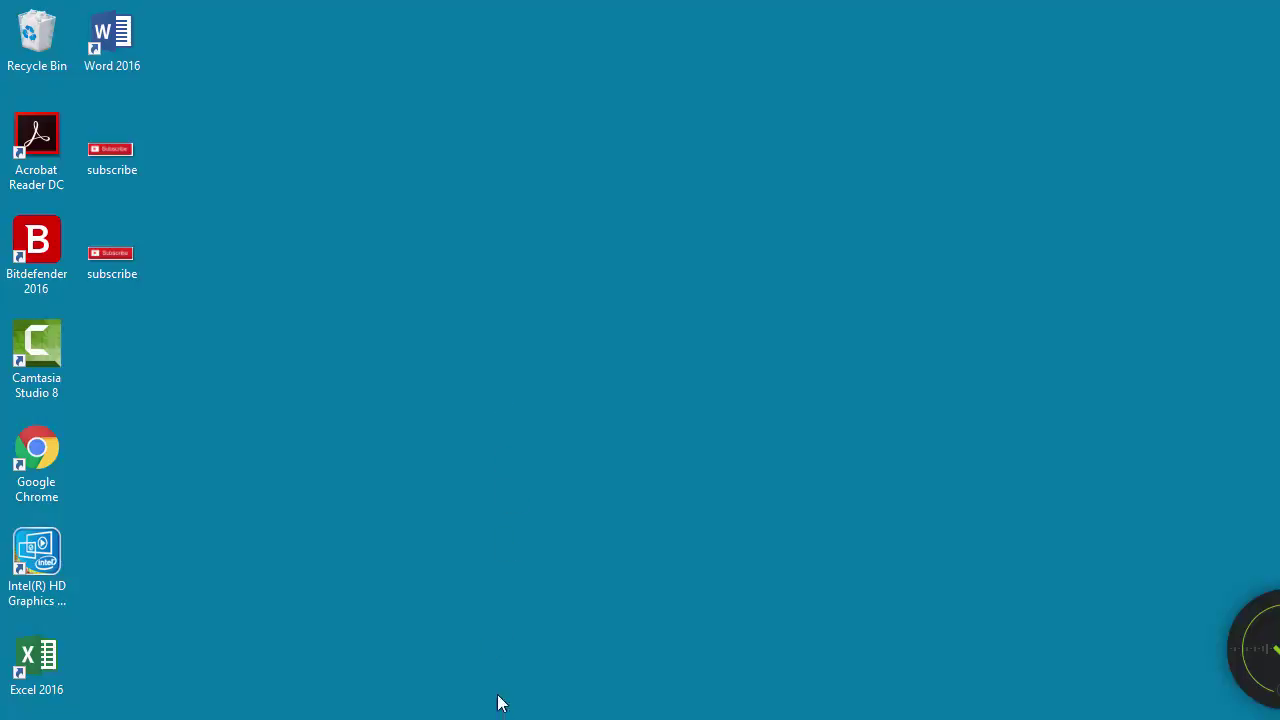
Step: Switch to File Explorer, turn on the display of hidden items, and minimize its window
key("super+e")
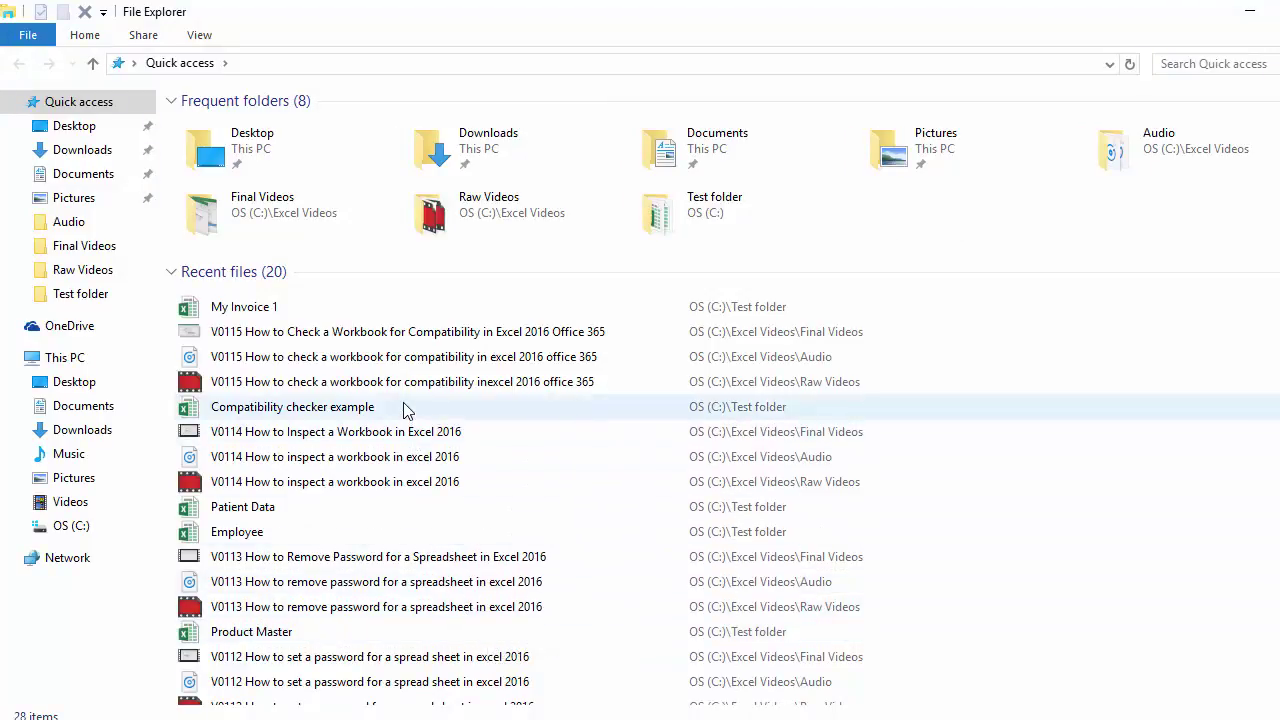
left_click(212, 38)
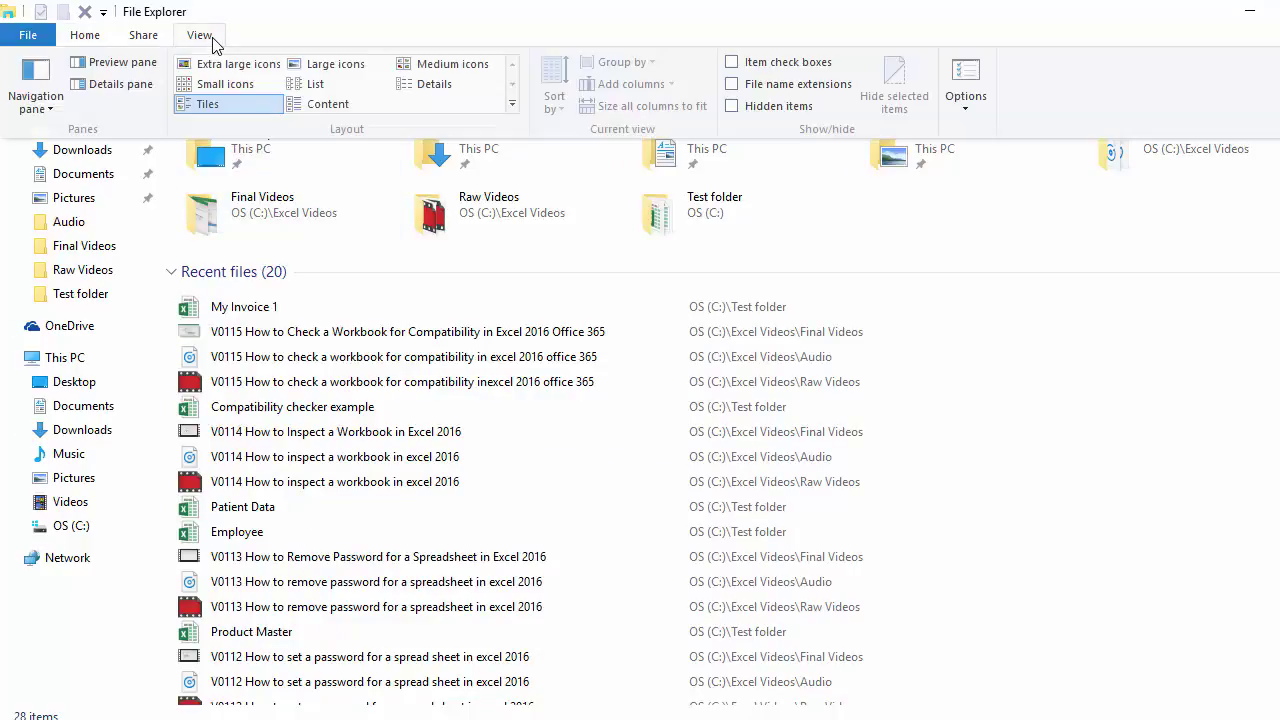
left_click(733, 107)
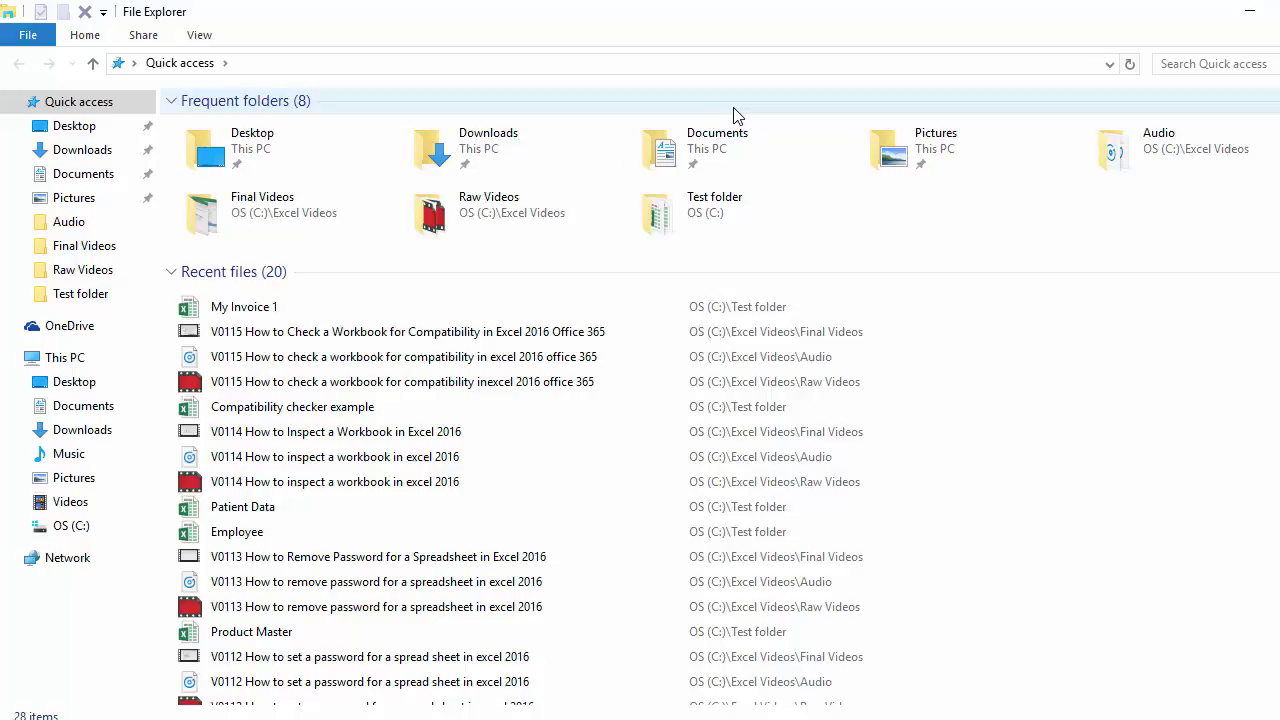
left_click(1249, 11)
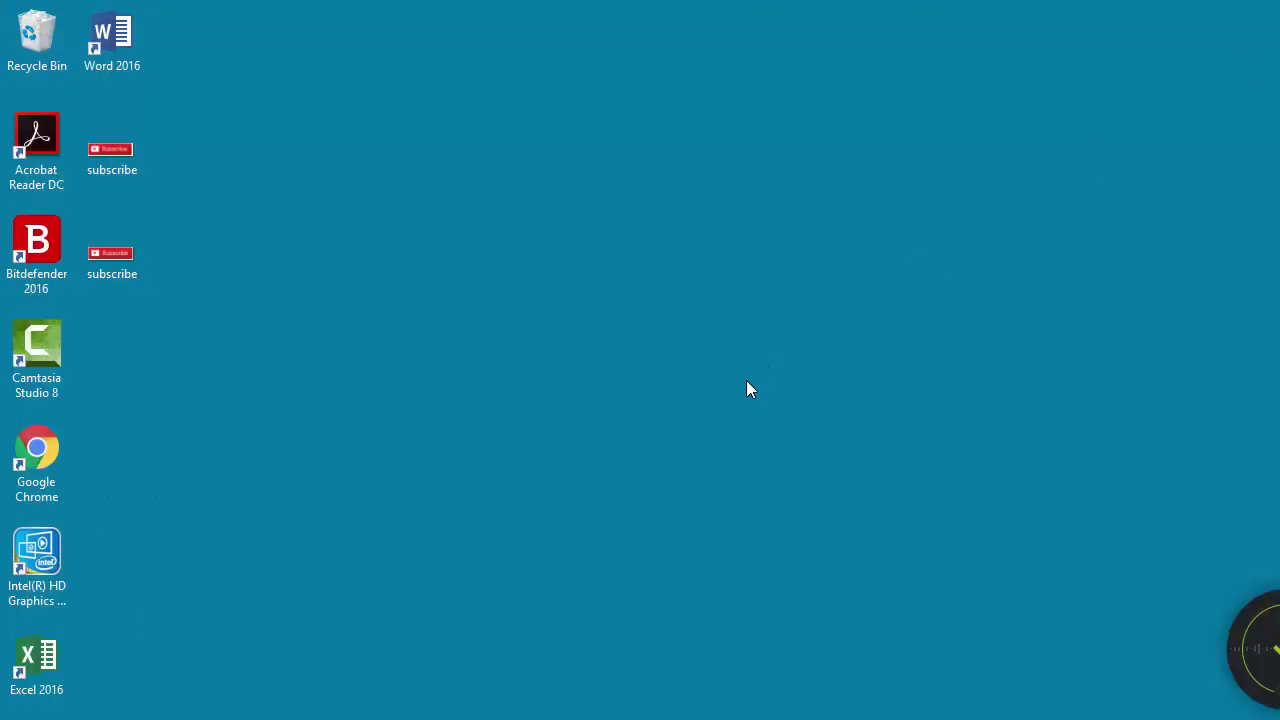
Step: Start Excel 2016 and bring up the Open dialog to browse for a file
double_click(44, 661)
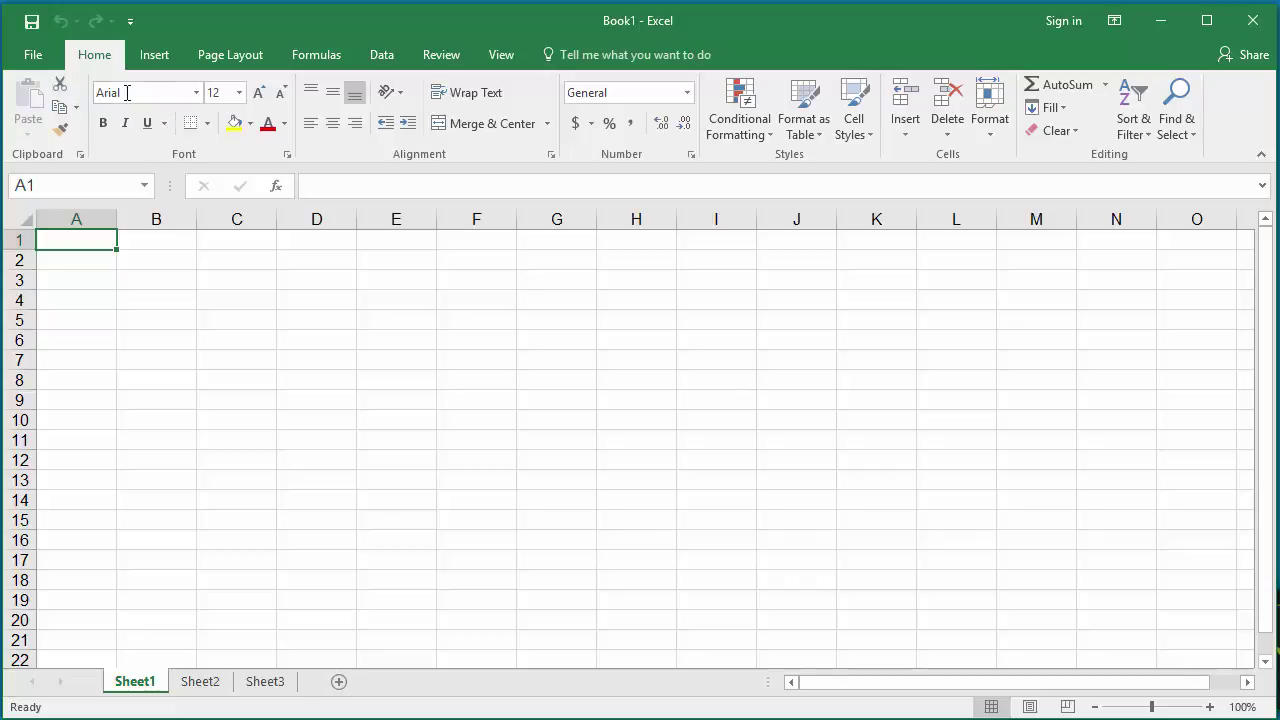
left_click(32, 55)
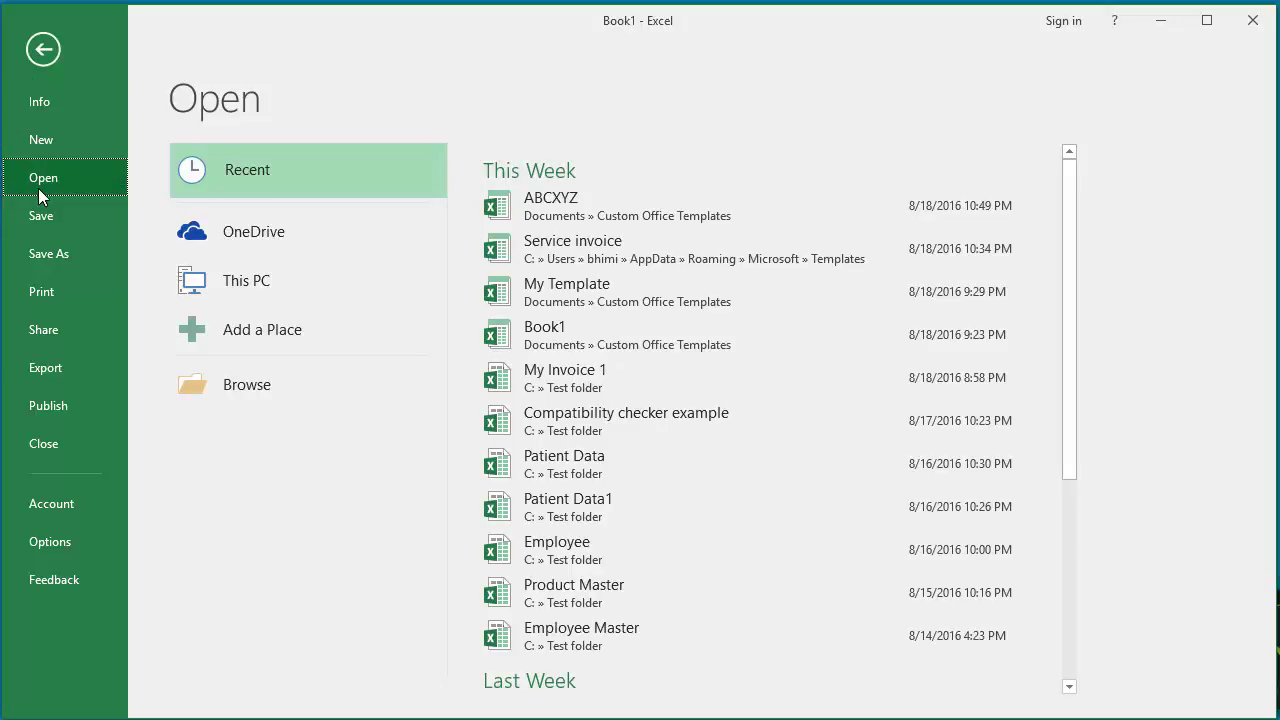
left_click(246, 384)
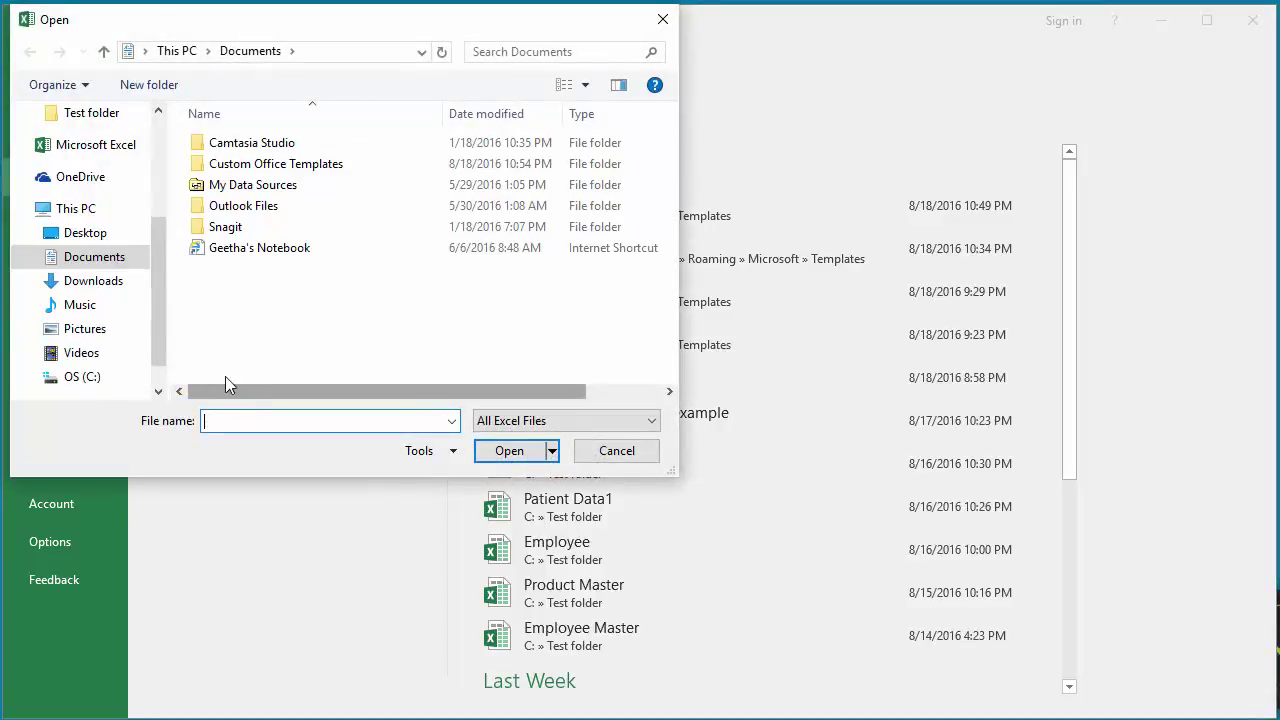
Step: Browse to the AppData folder inside the current user's profile under Users on drive C:
left_click(93, 380)
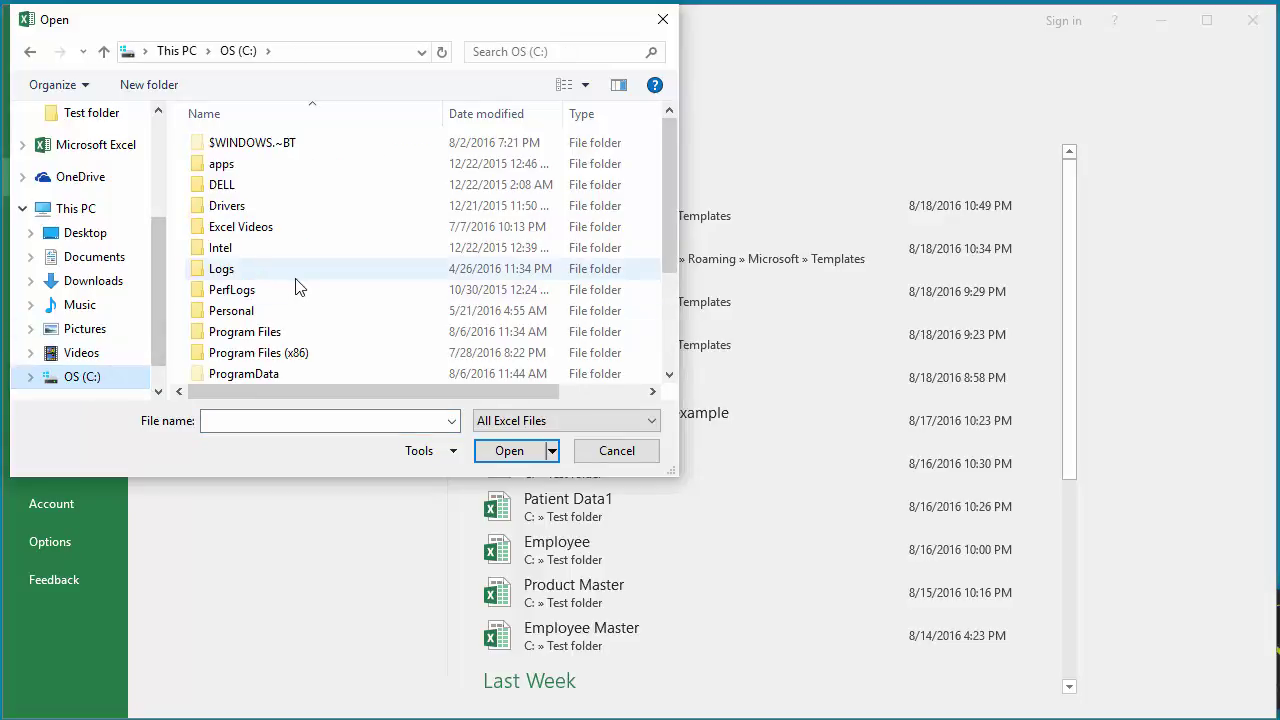
scroll(306, 289, "down", 3)
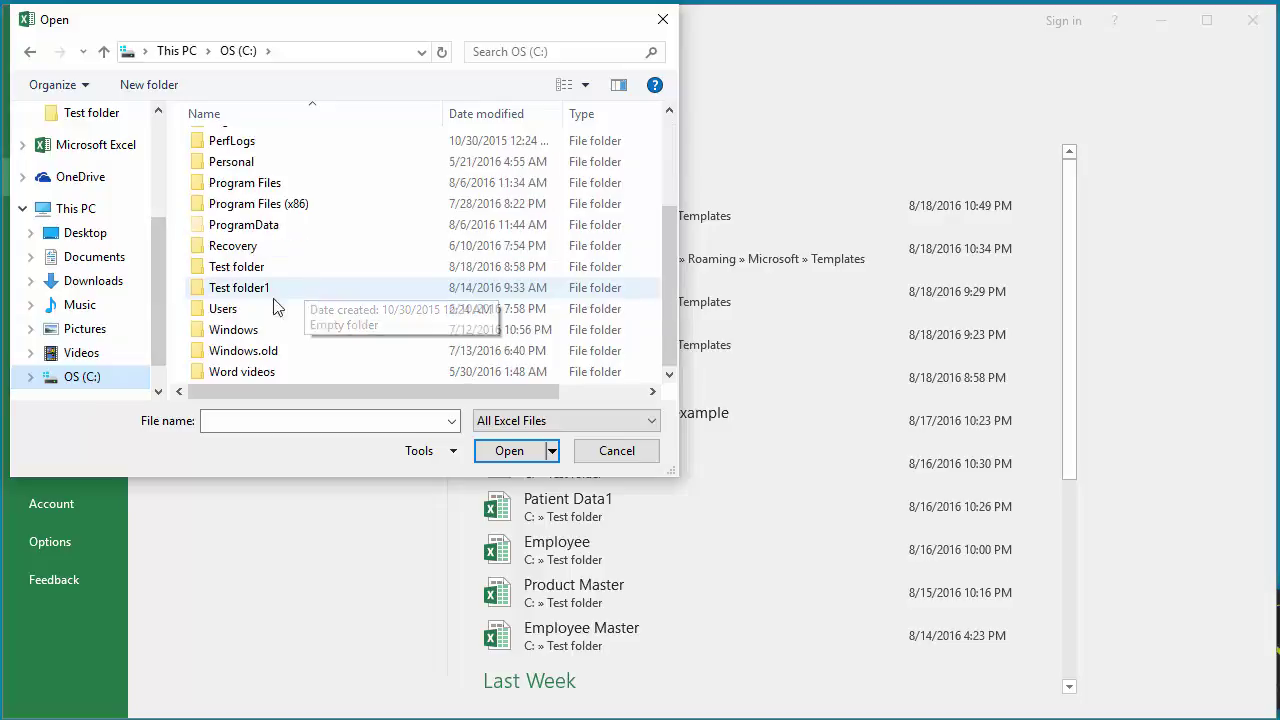
double_click(201, 318)
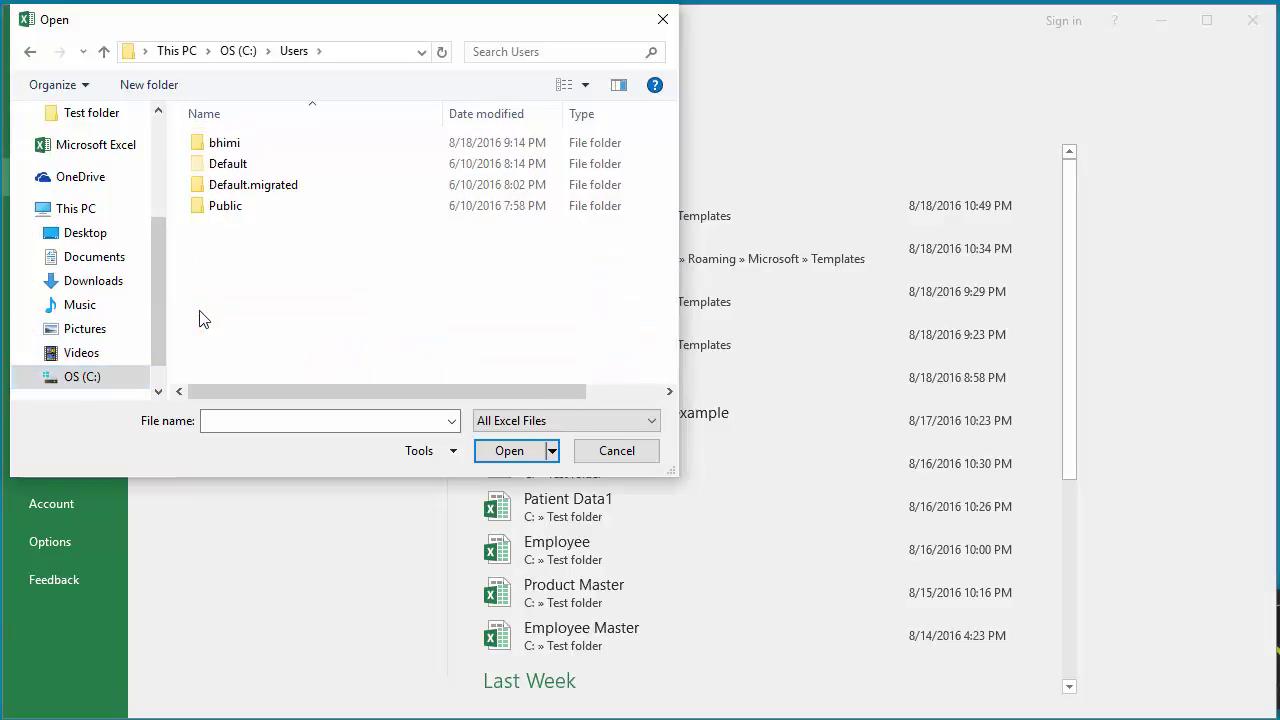
double_click(201, 147)
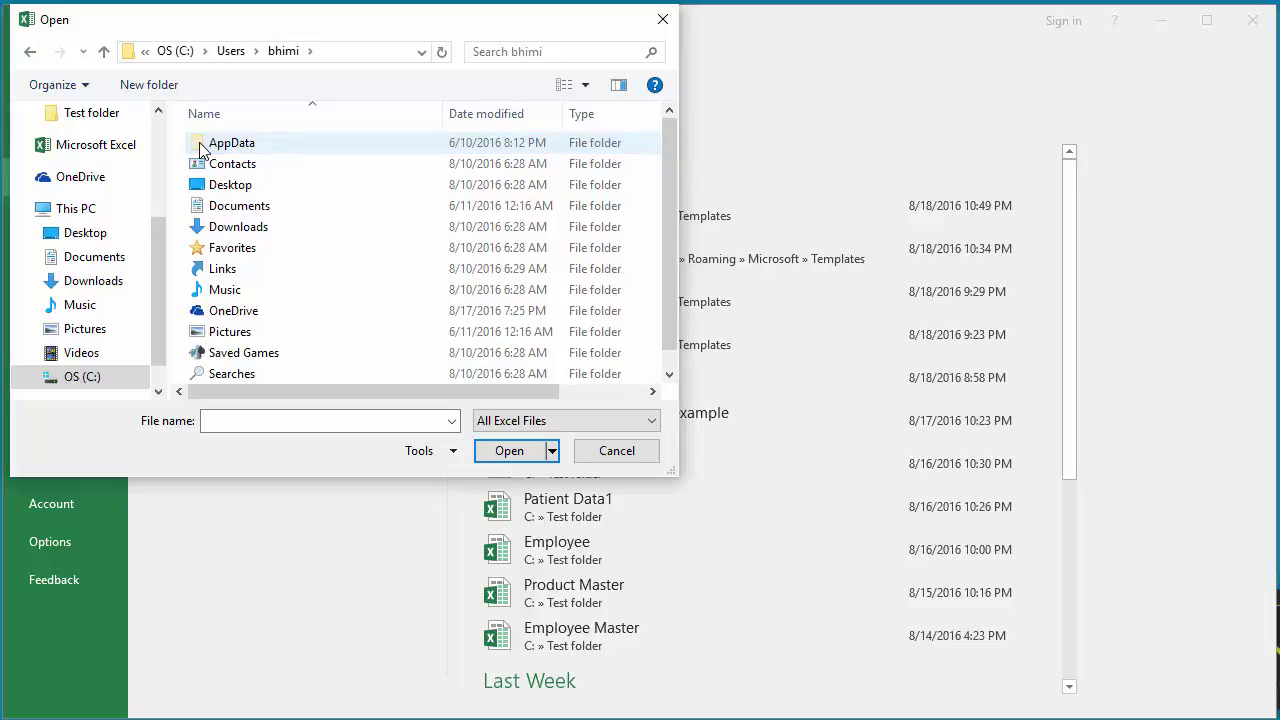
left_click(202, 147)
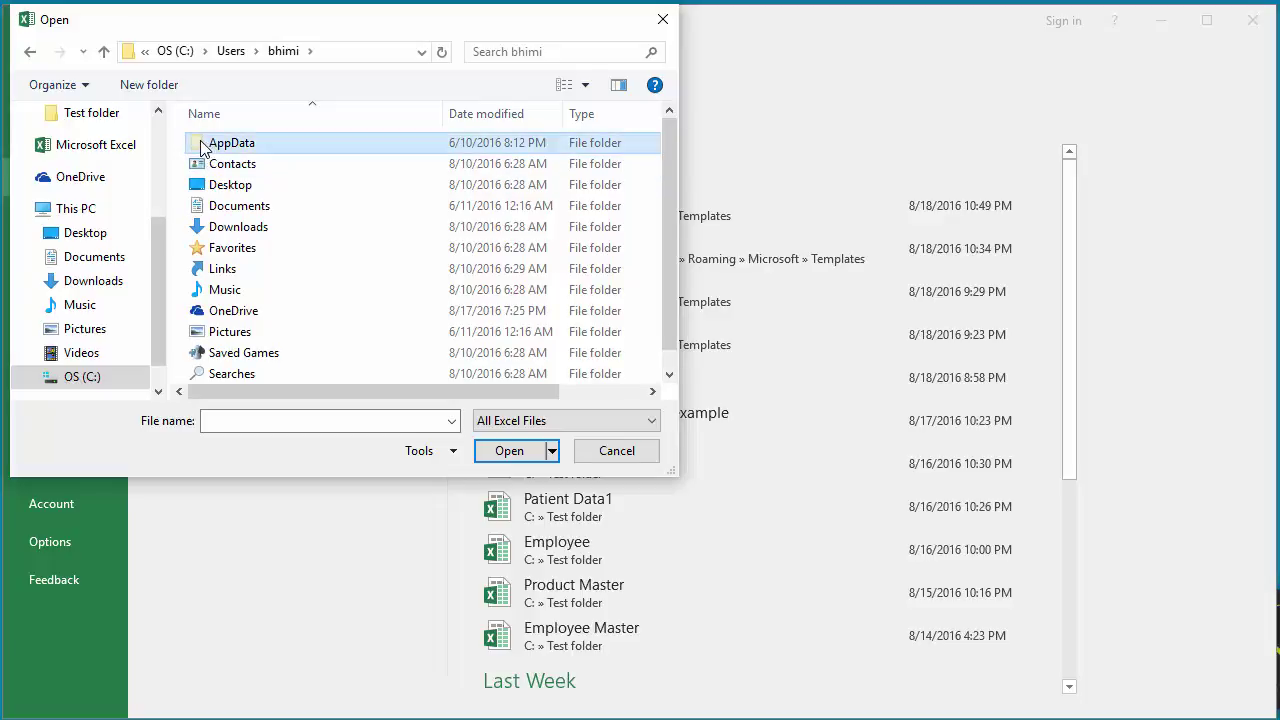
double_click(202, 147)
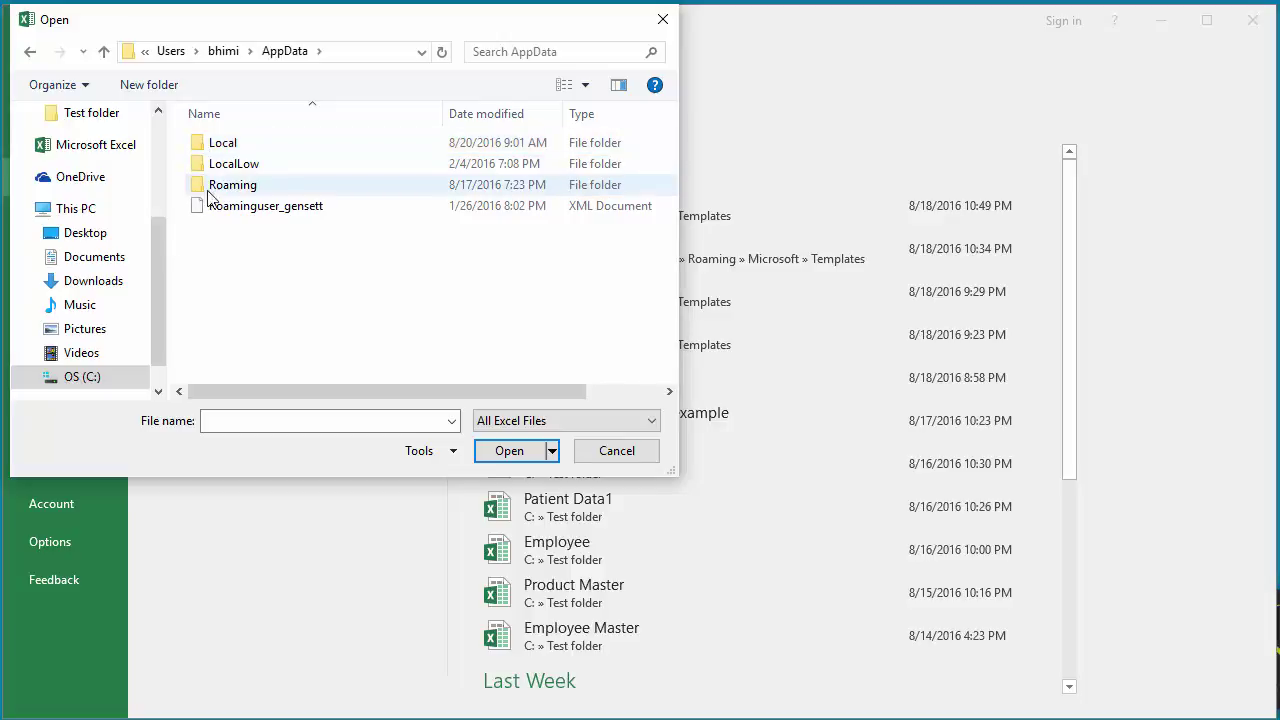
Step: Open the Service invoice template from the Roaming\Microsoft\Templates folder
double_click(213, 188)
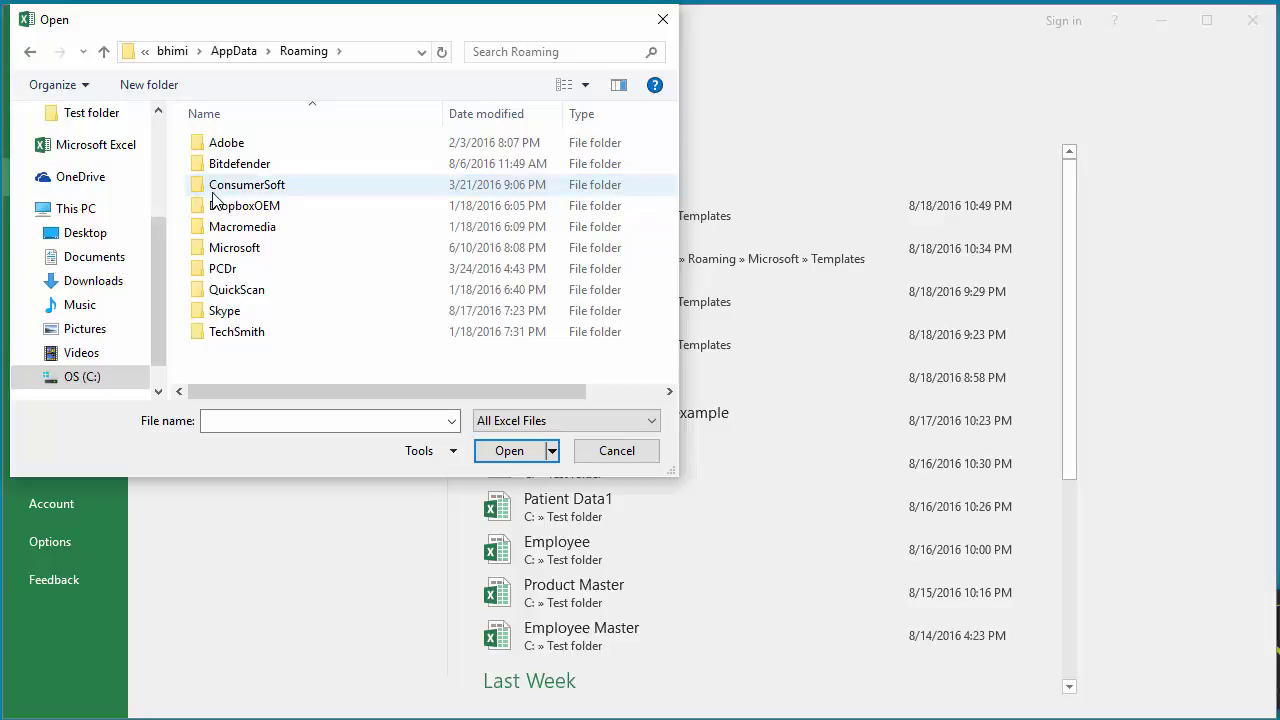
left_click(199, 254)
double_click(199, 252)
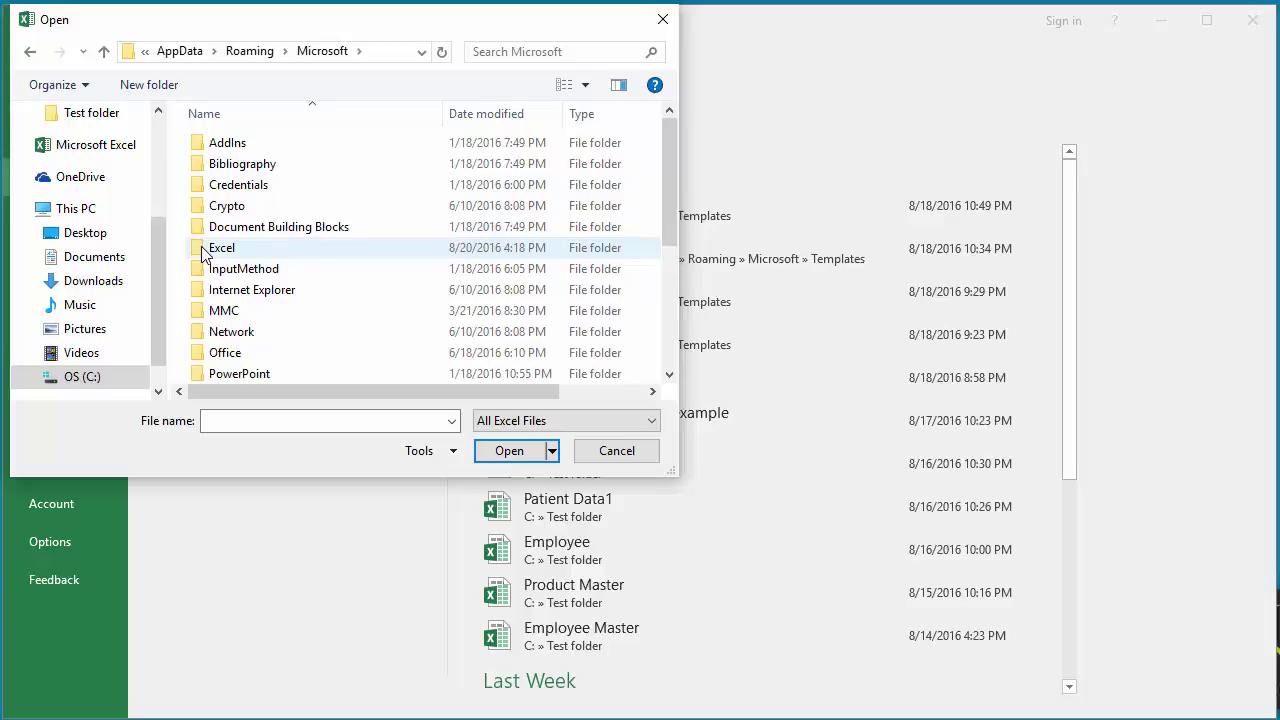
scroll(240, 305, "down", 3)
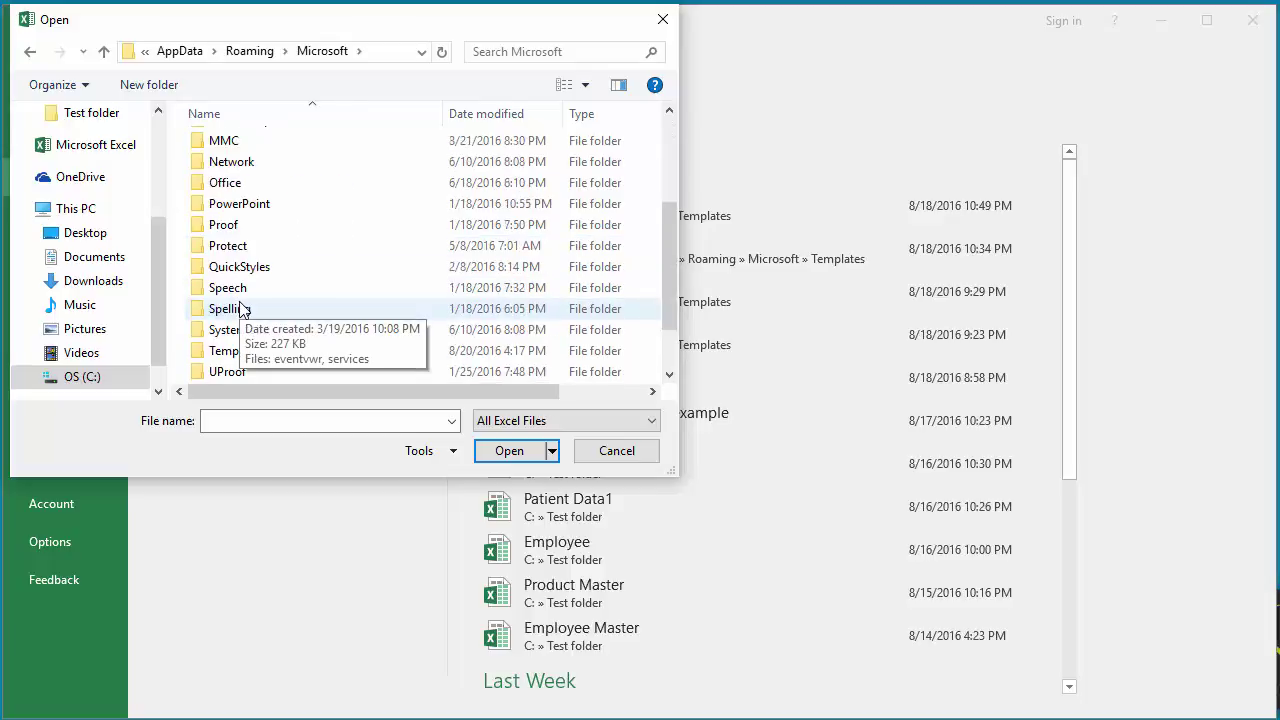
scroll(240, 308, "down", 1)
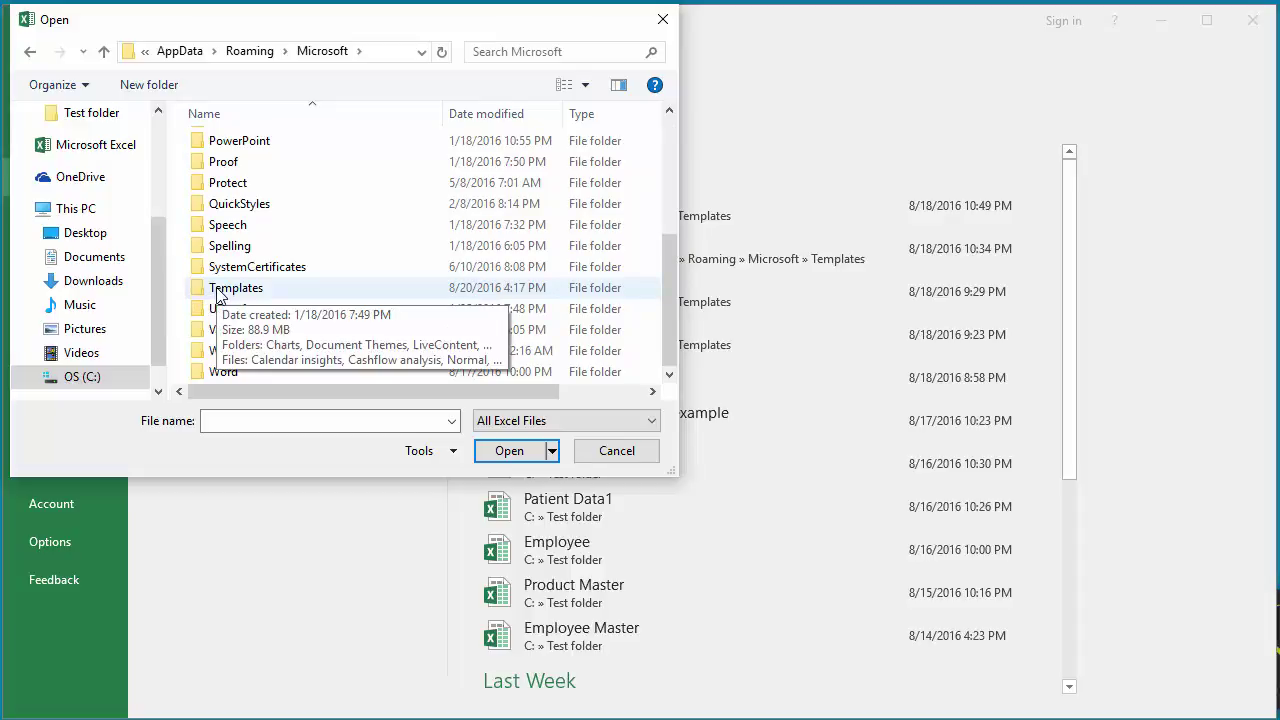
double_click(218, 290)
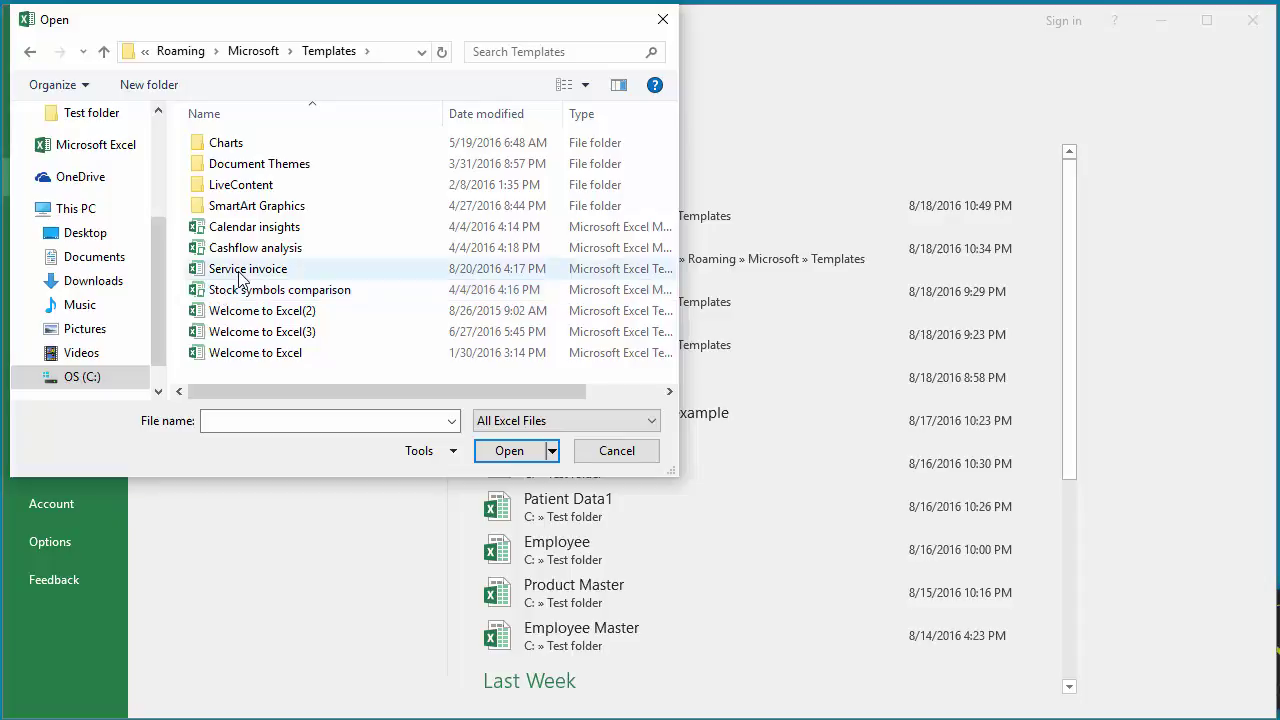
left_click(239, 272)
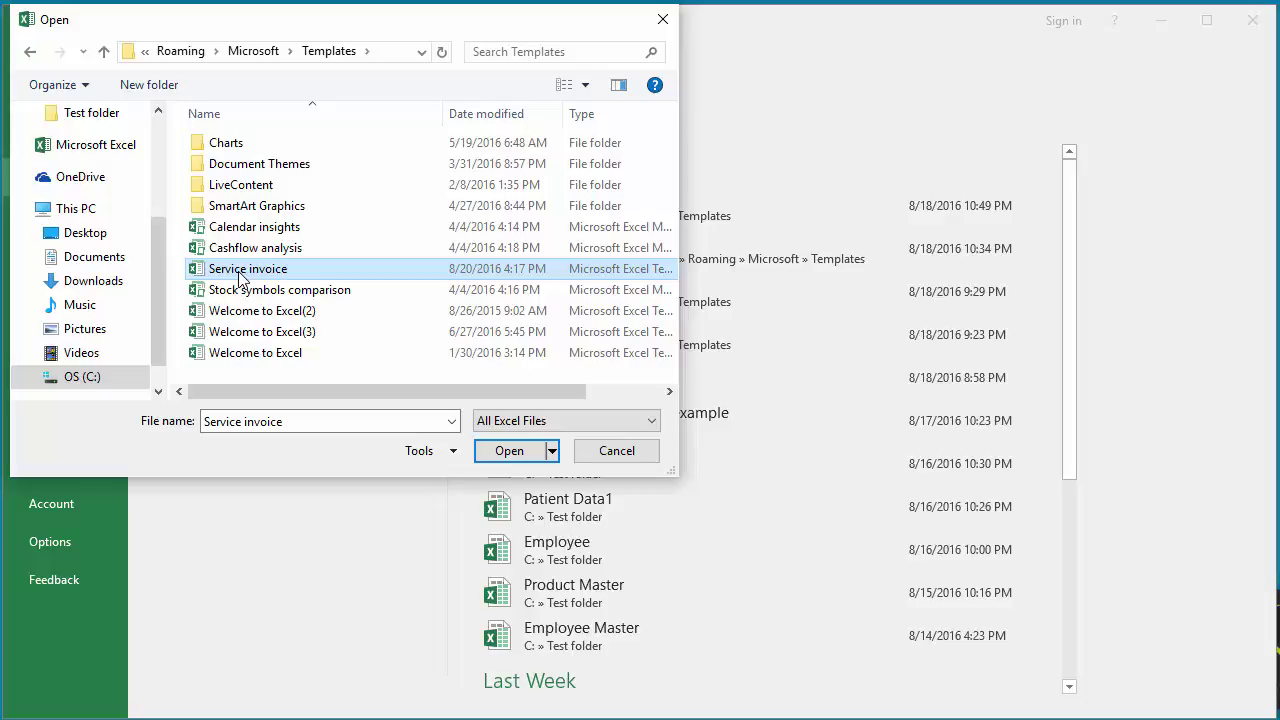
left_click(509, 451)
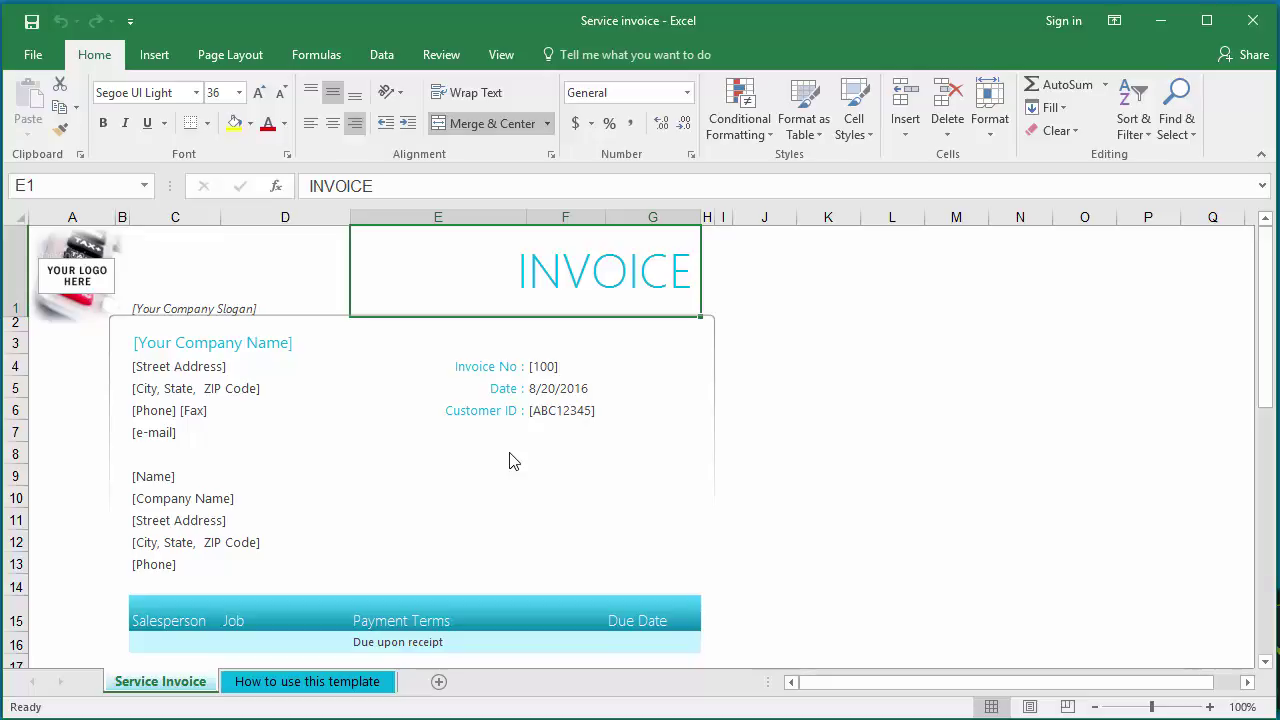
Step: Replace the company name placeholder in cell C3 with My Company
left_click(200, 343)
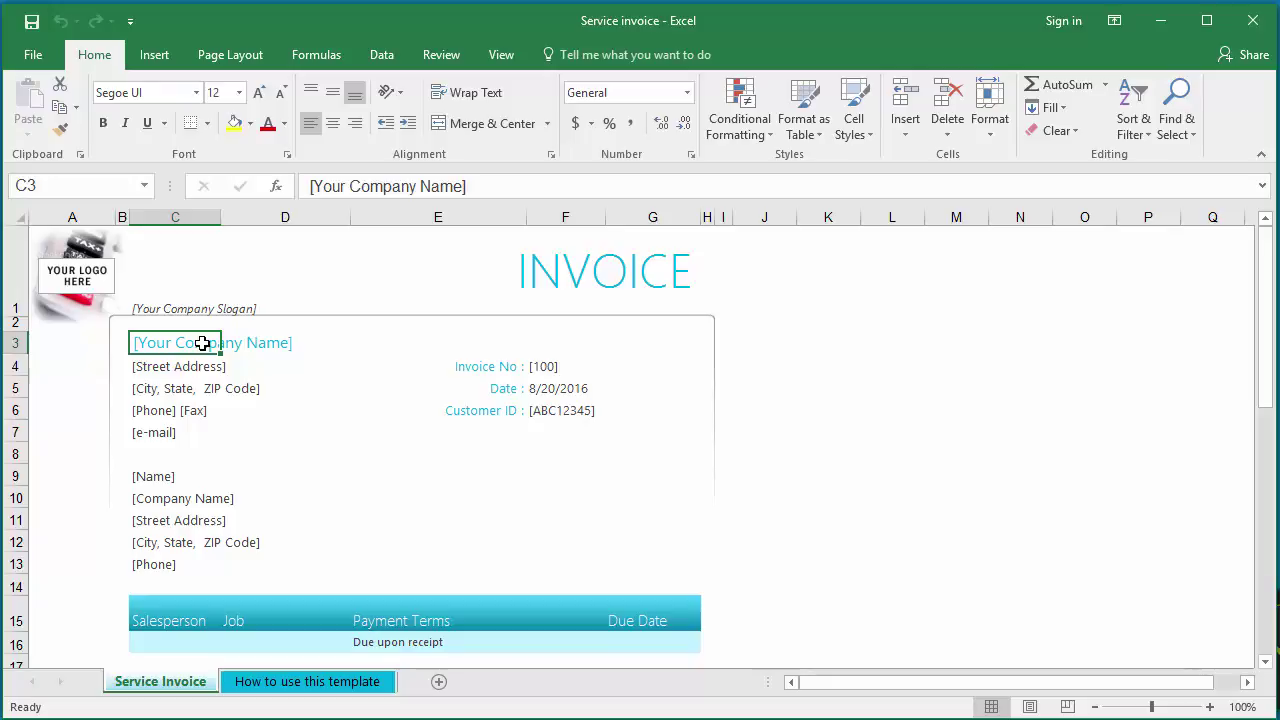
key("Delete")
type("M")
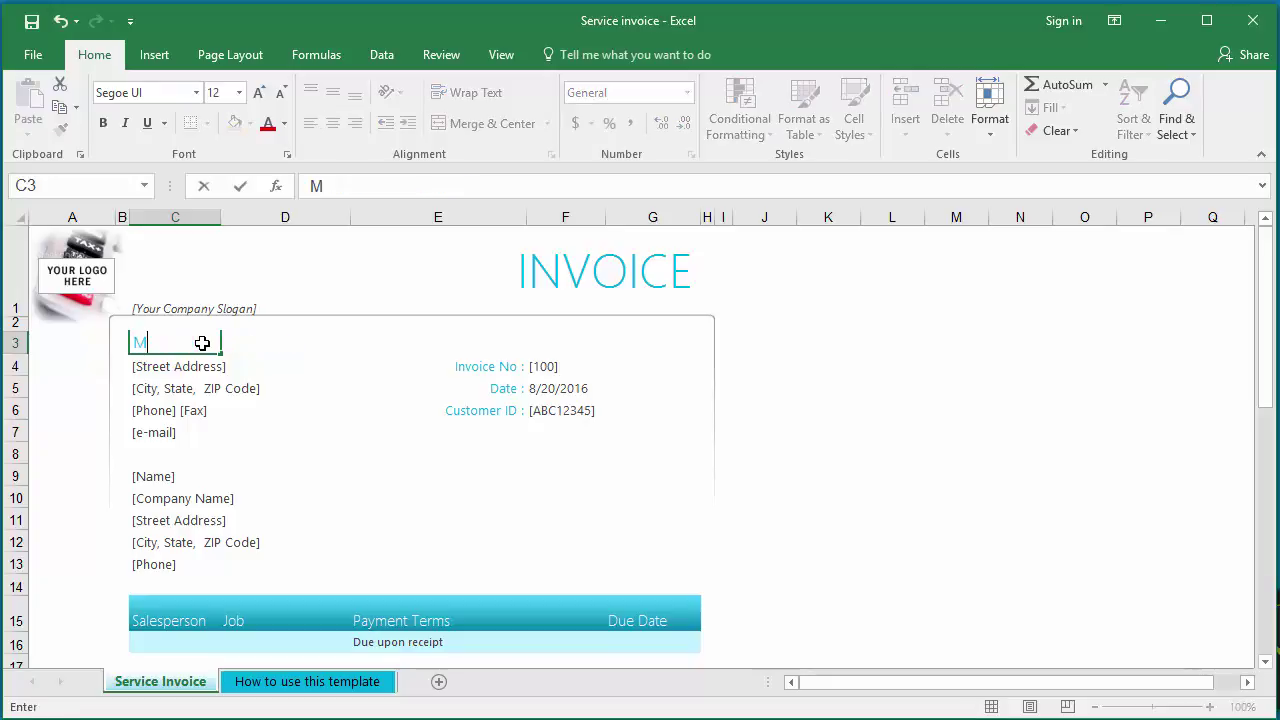
type("y Company")
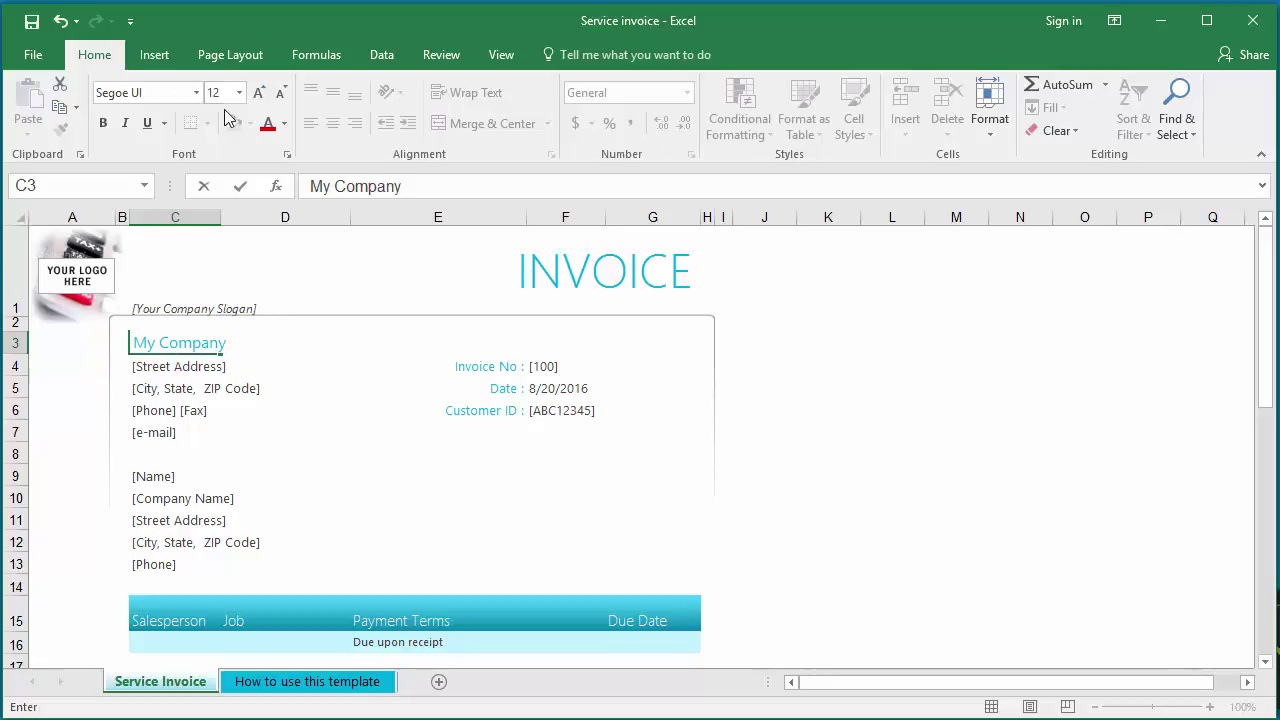
left_click(170, 367)
Step: Fill the company name cell C3 with the standard red color, and save and close the template
left_click(177, 341)
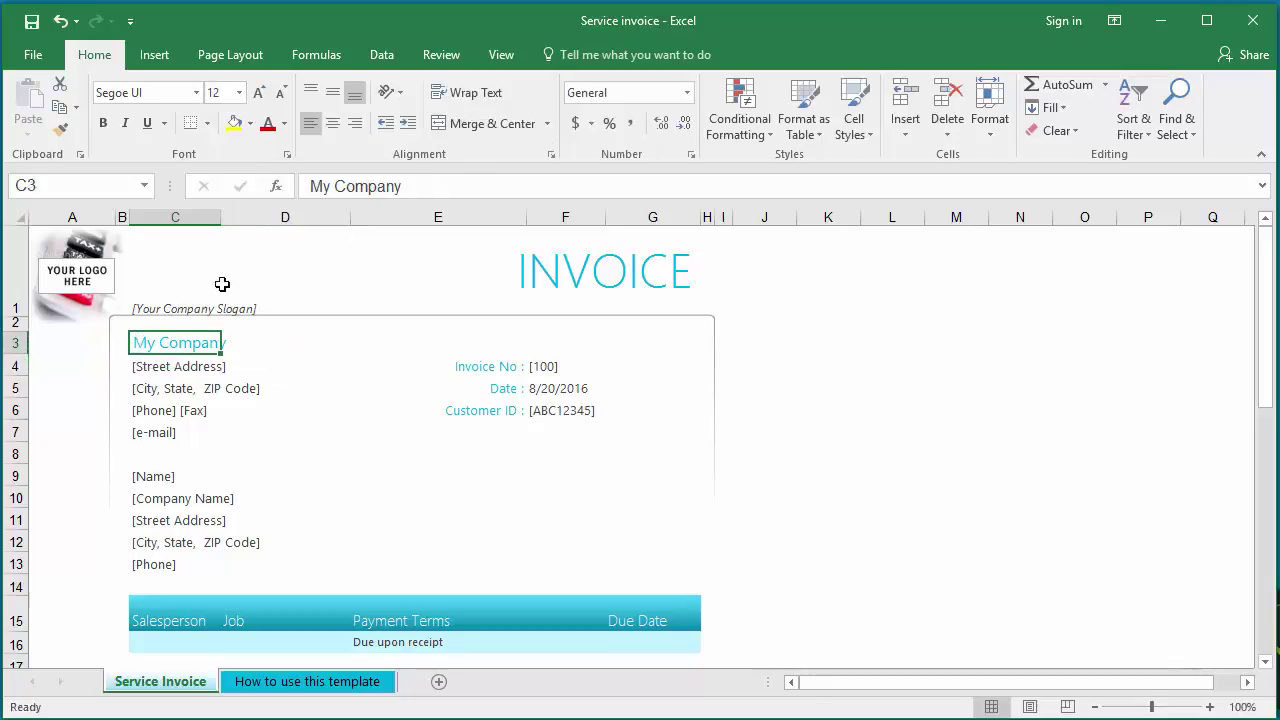
left_click(250, 125)
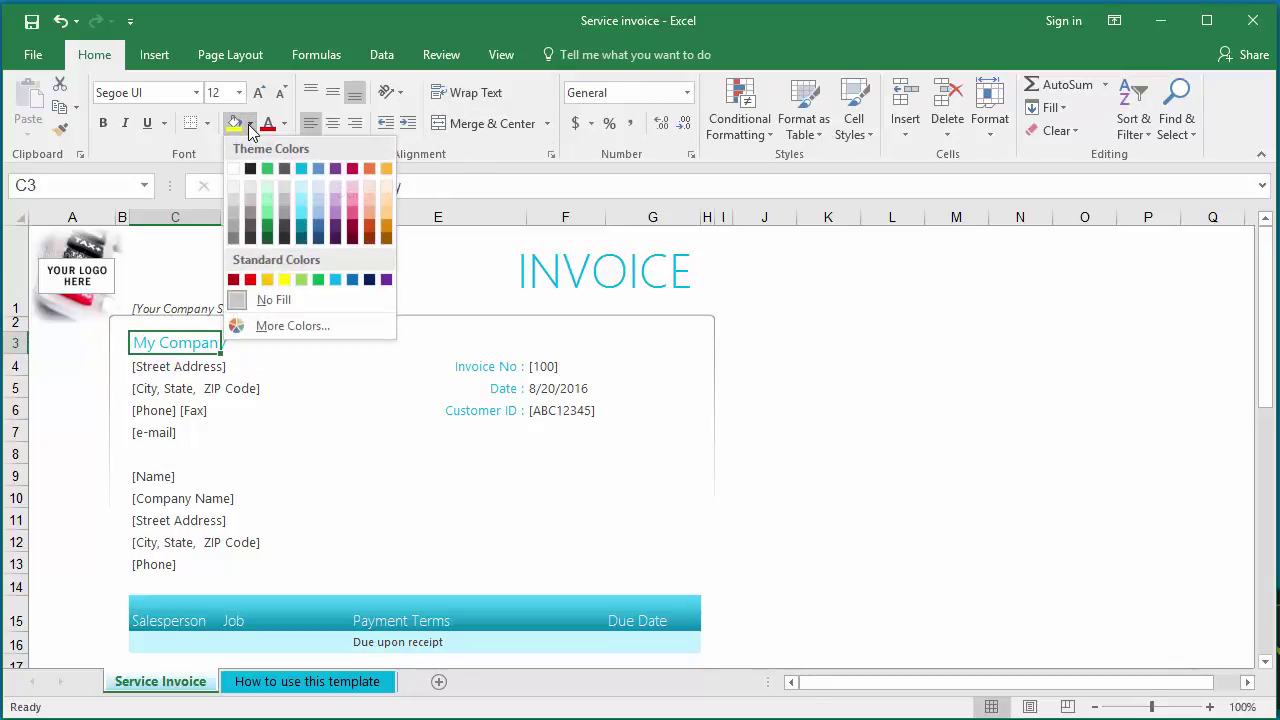
left_click(252, 280)
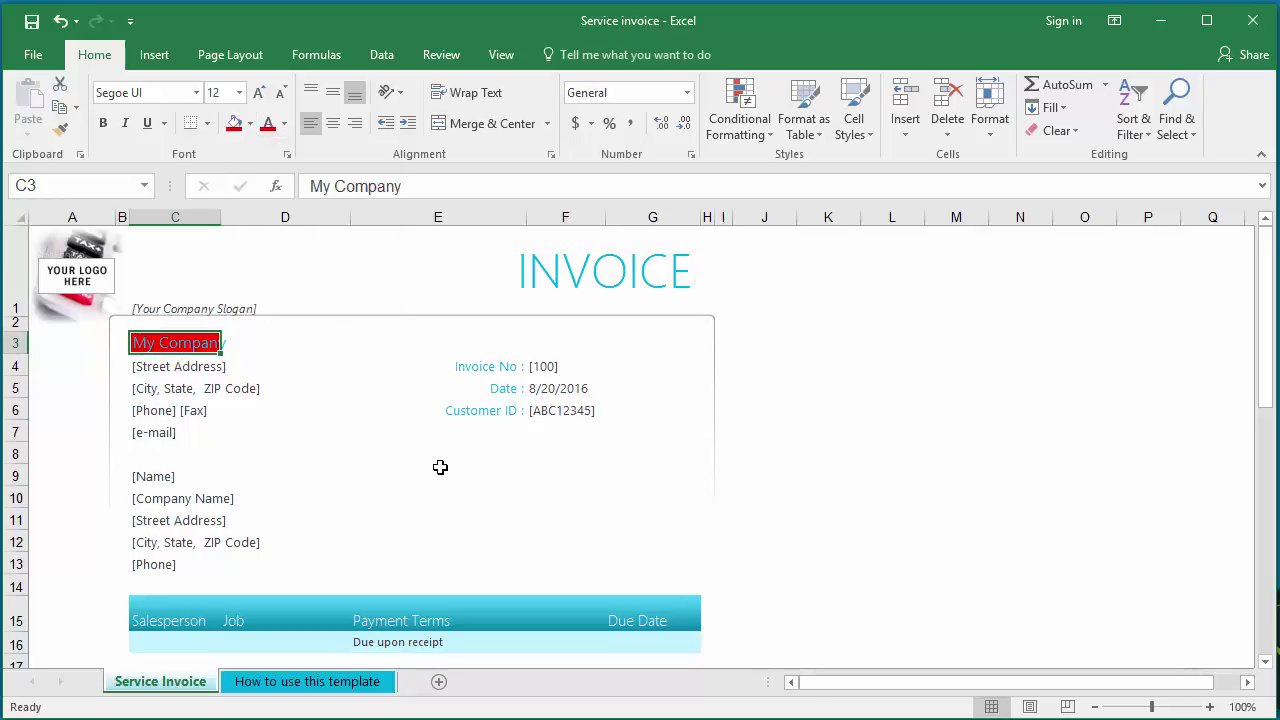
left_click(32, 34)
left_click(1254, 24)
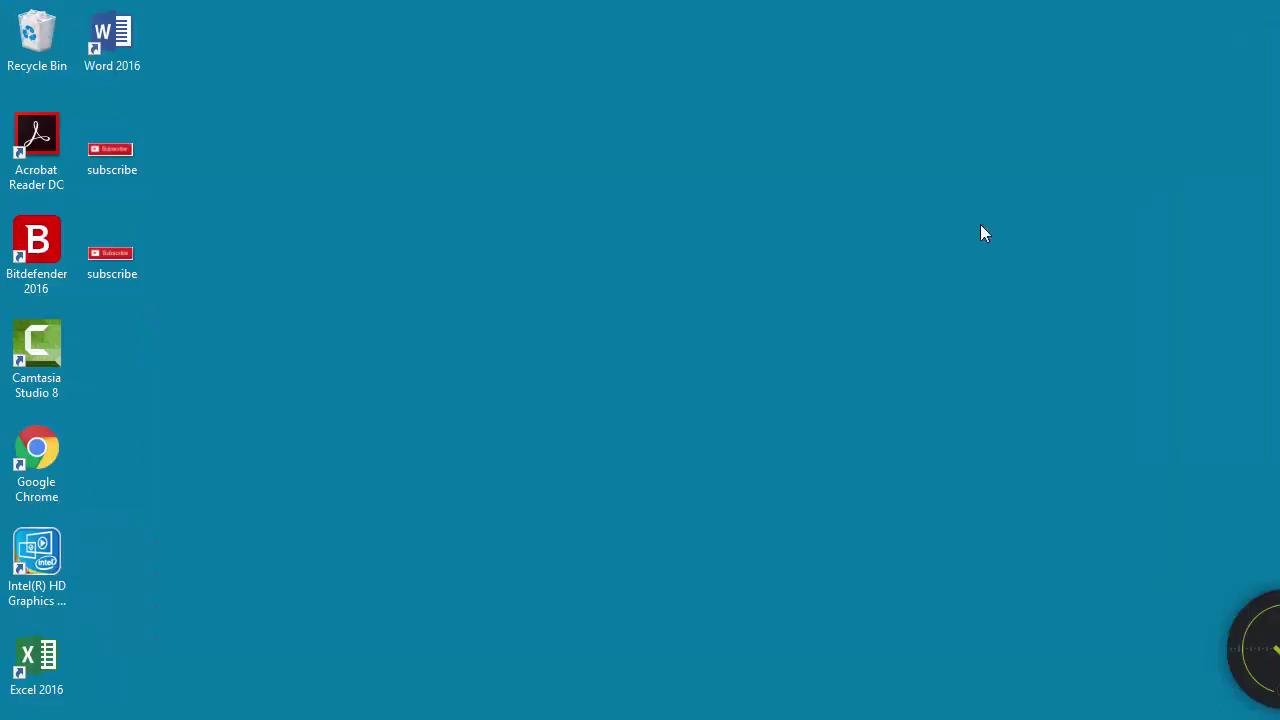
Step: Restart Excel 2016 and create a new workbook from the featured Service invoice template
double_click(44, 660)
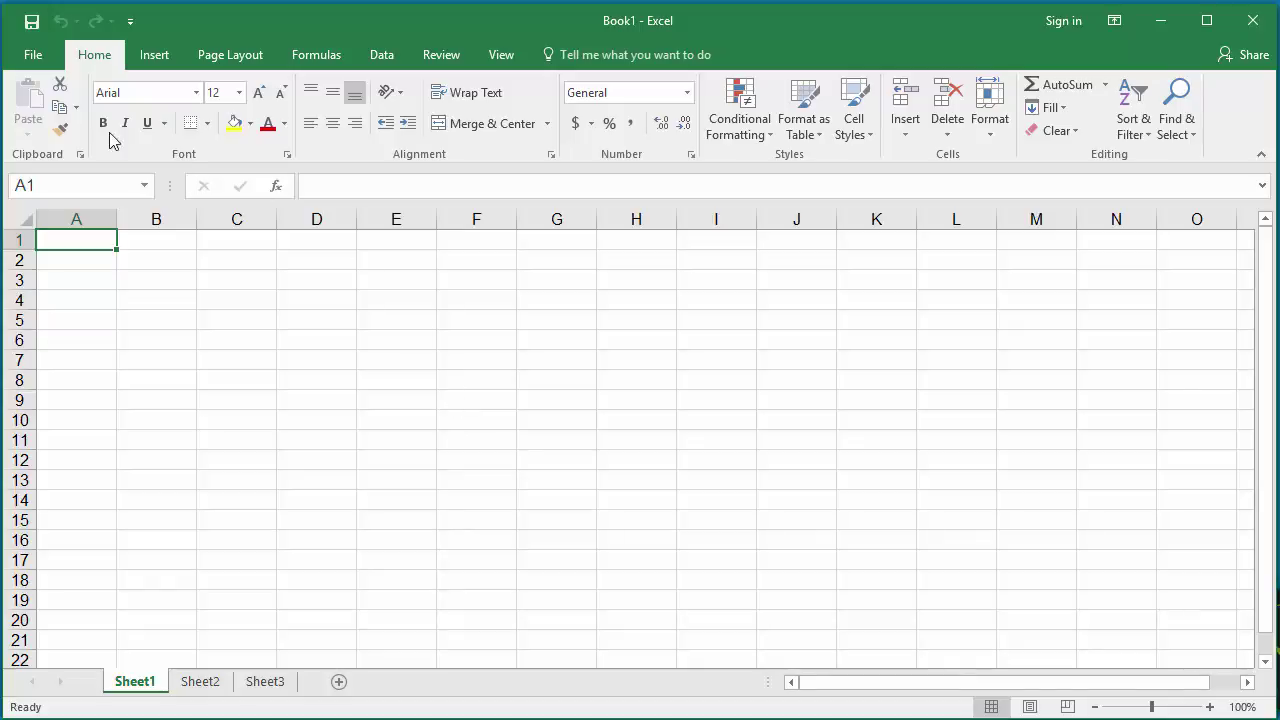
left_click(30, 57)
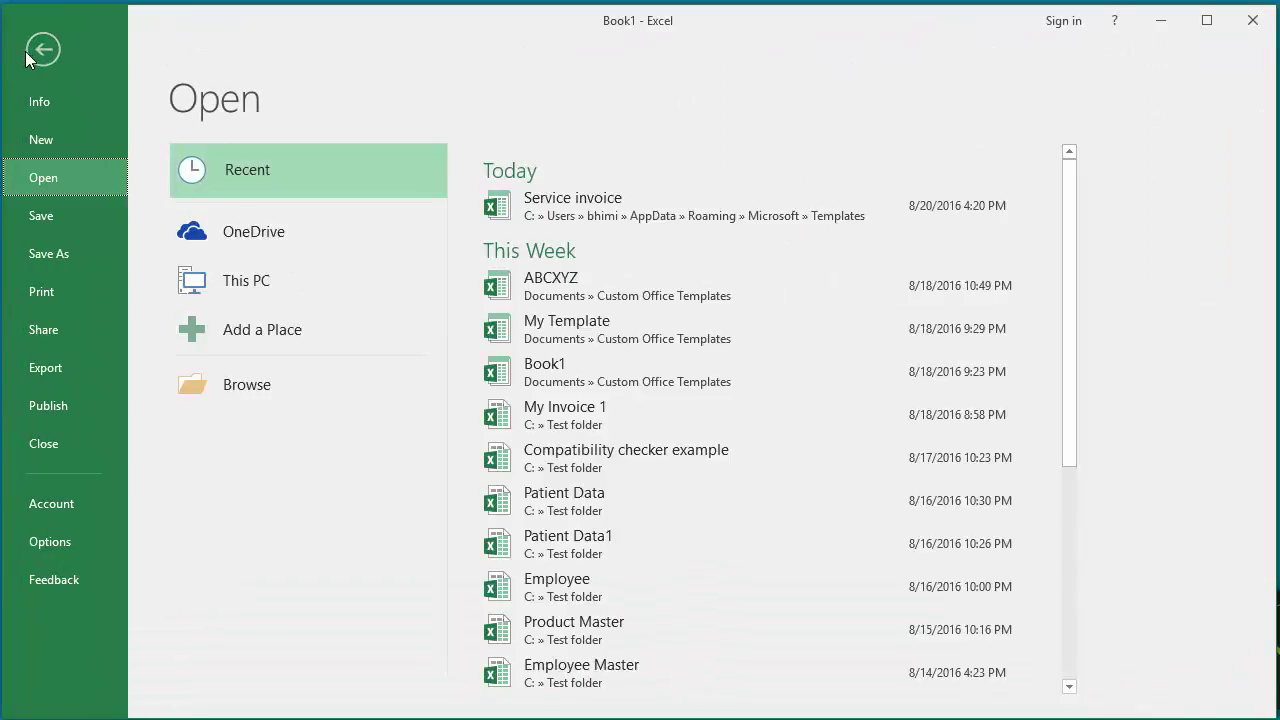
left_click(59, 146)
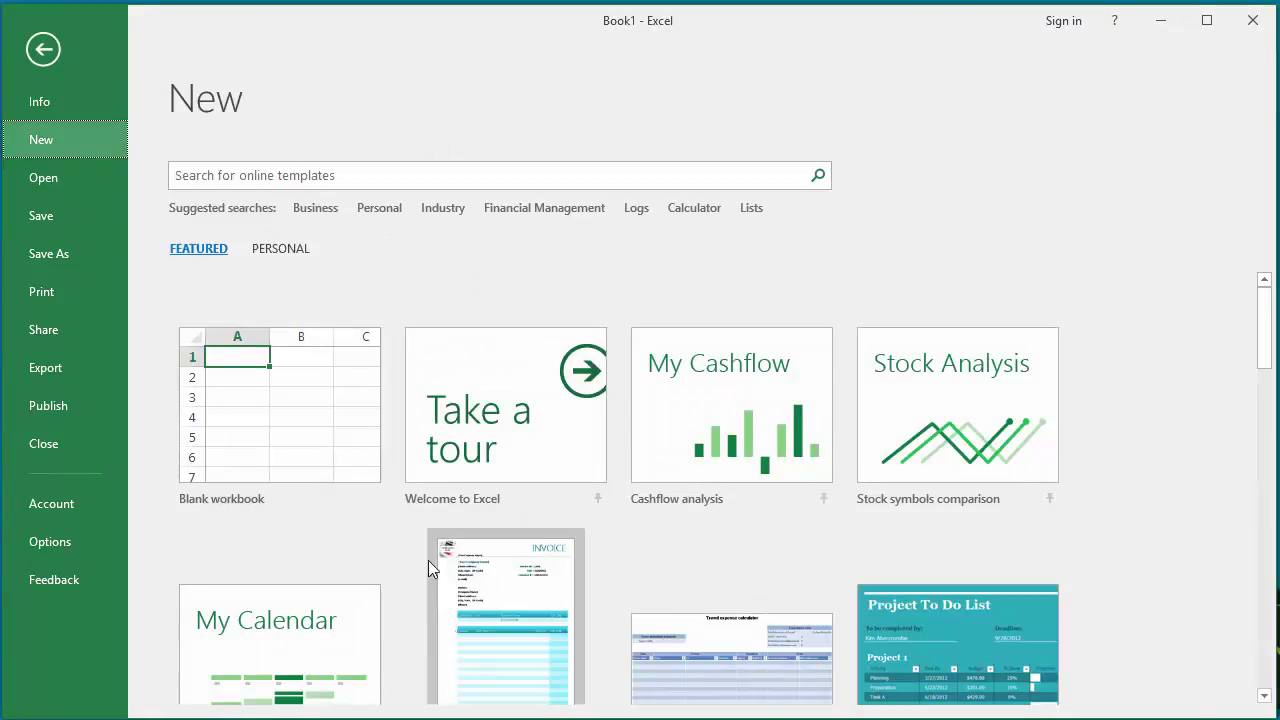
left_click(510, 627)
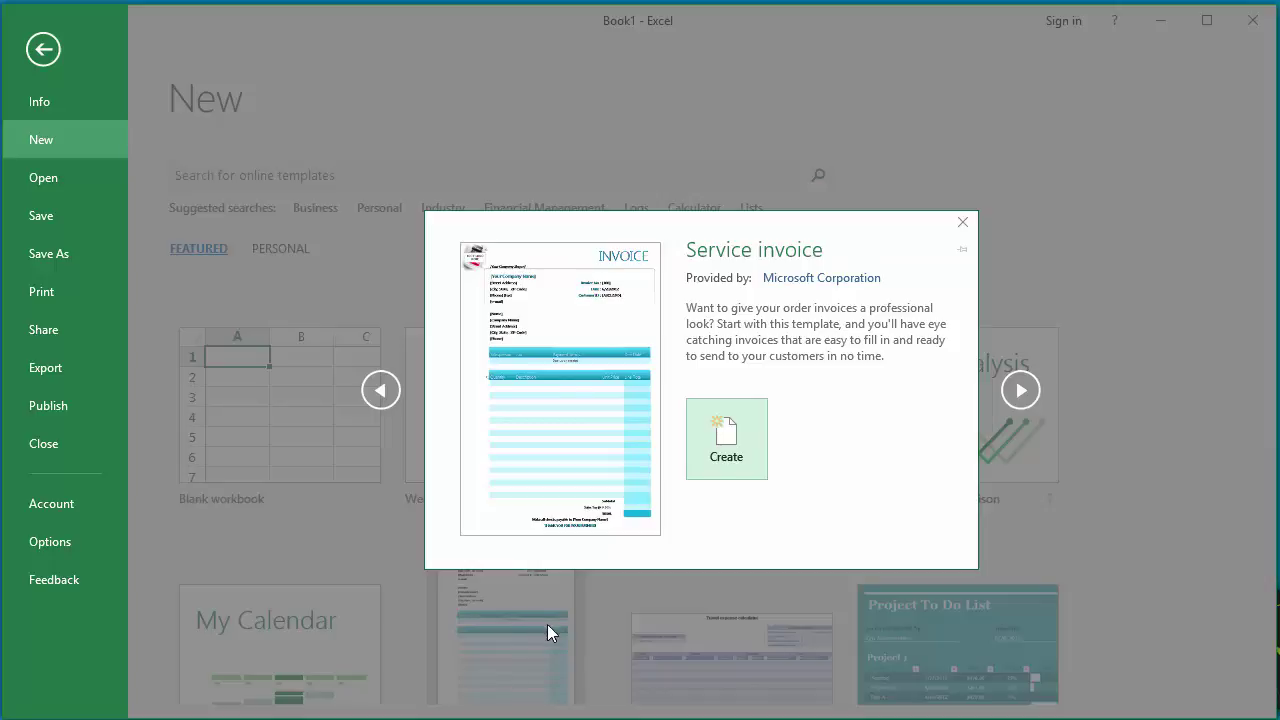
left_click(733, 440)
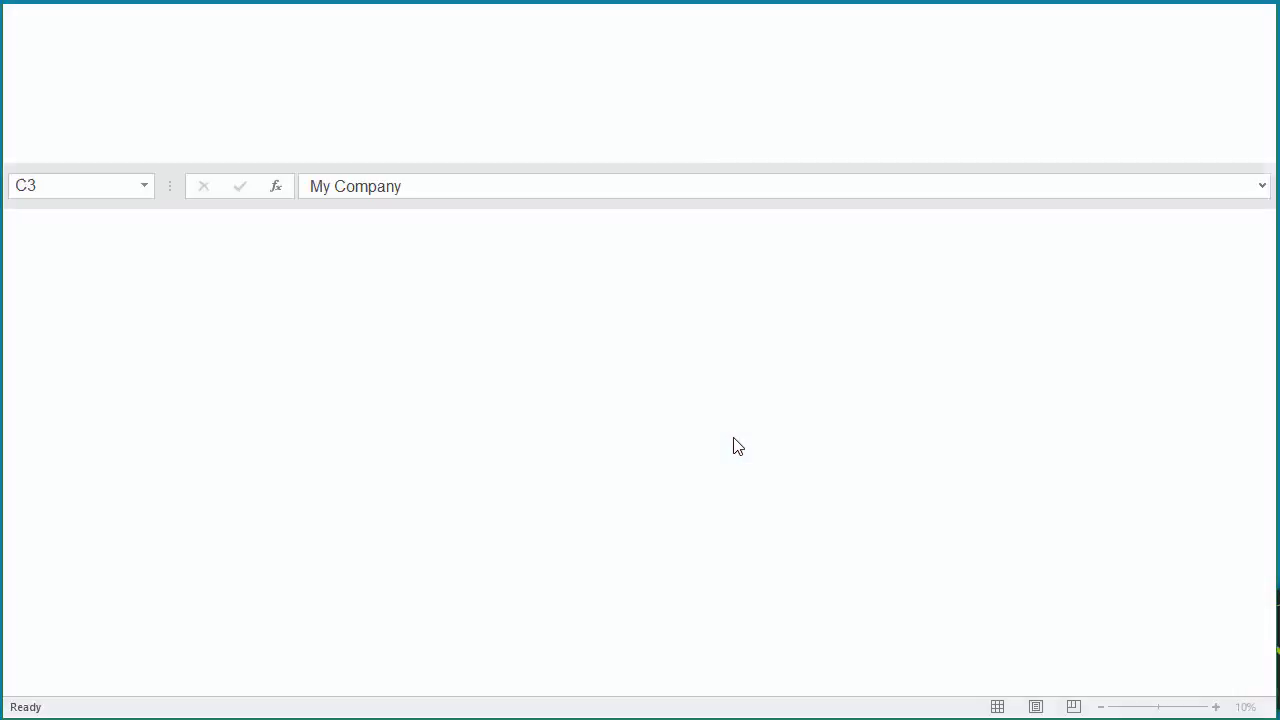
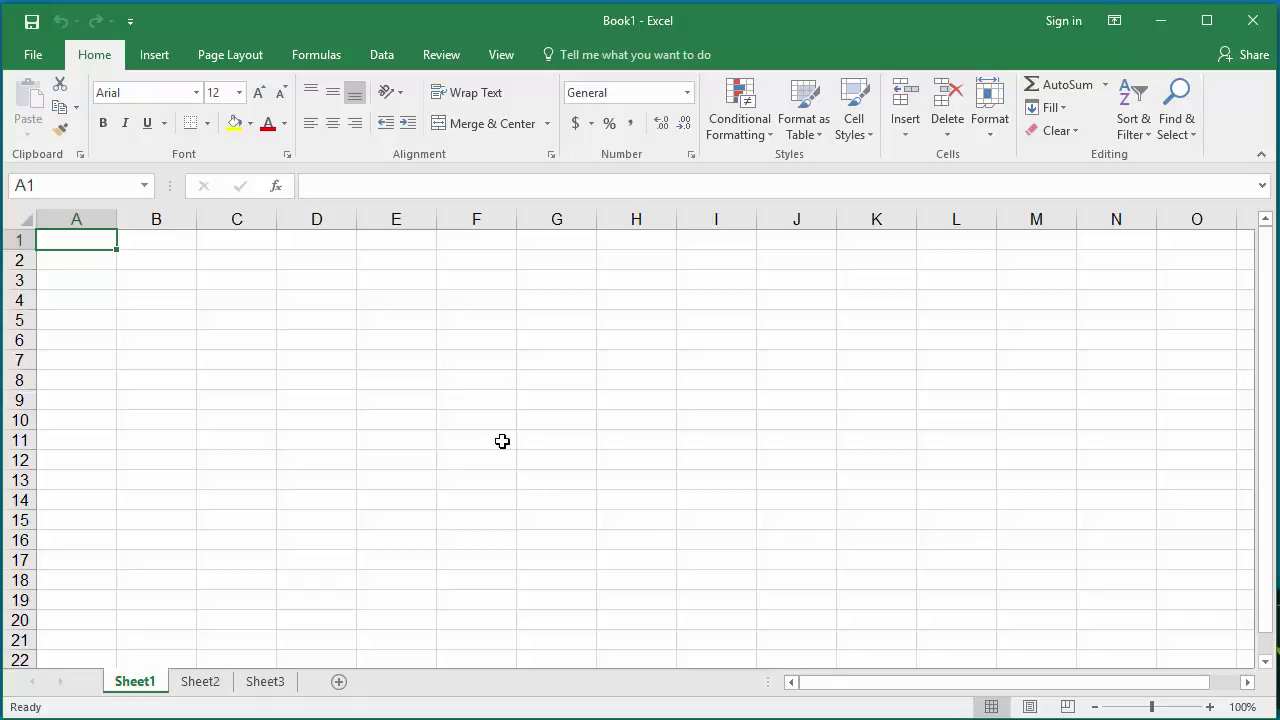
Step: In the blank workbook, add the heading Invoice at font size 36 in merged and centered cells F4:H6
left_click_drag(448, 301, 629, 330)
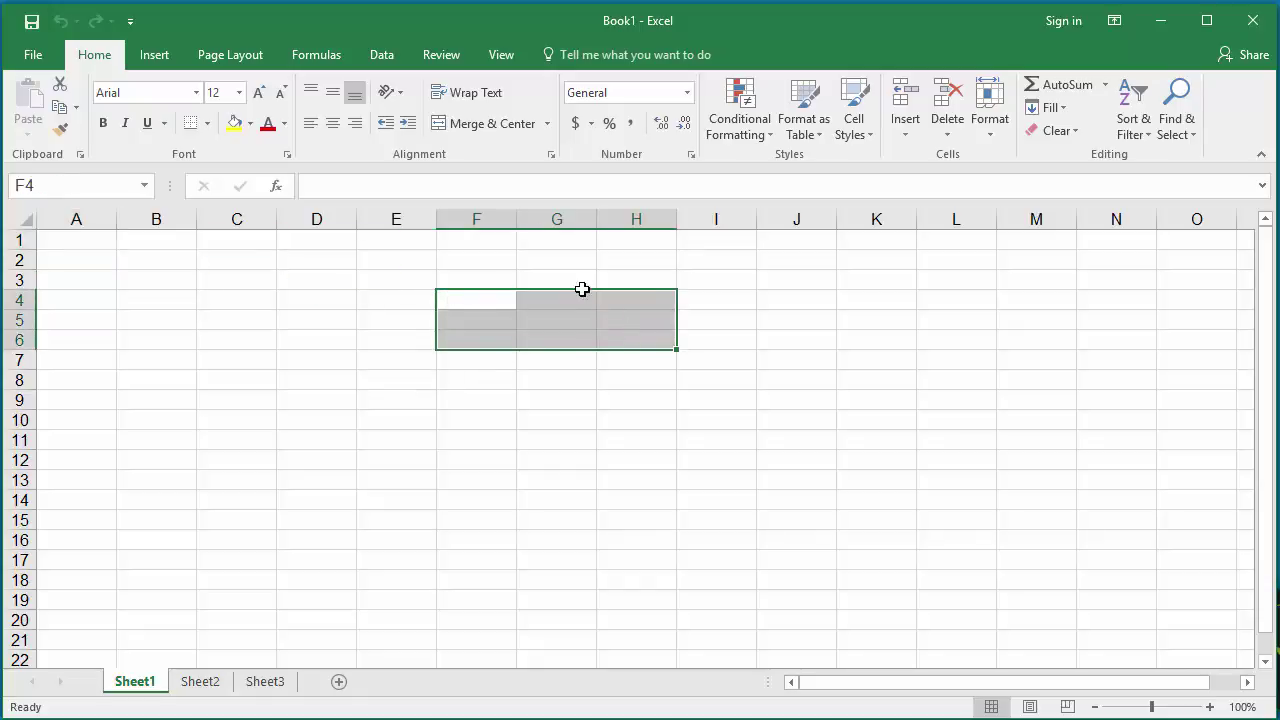
left_click(471, 133)
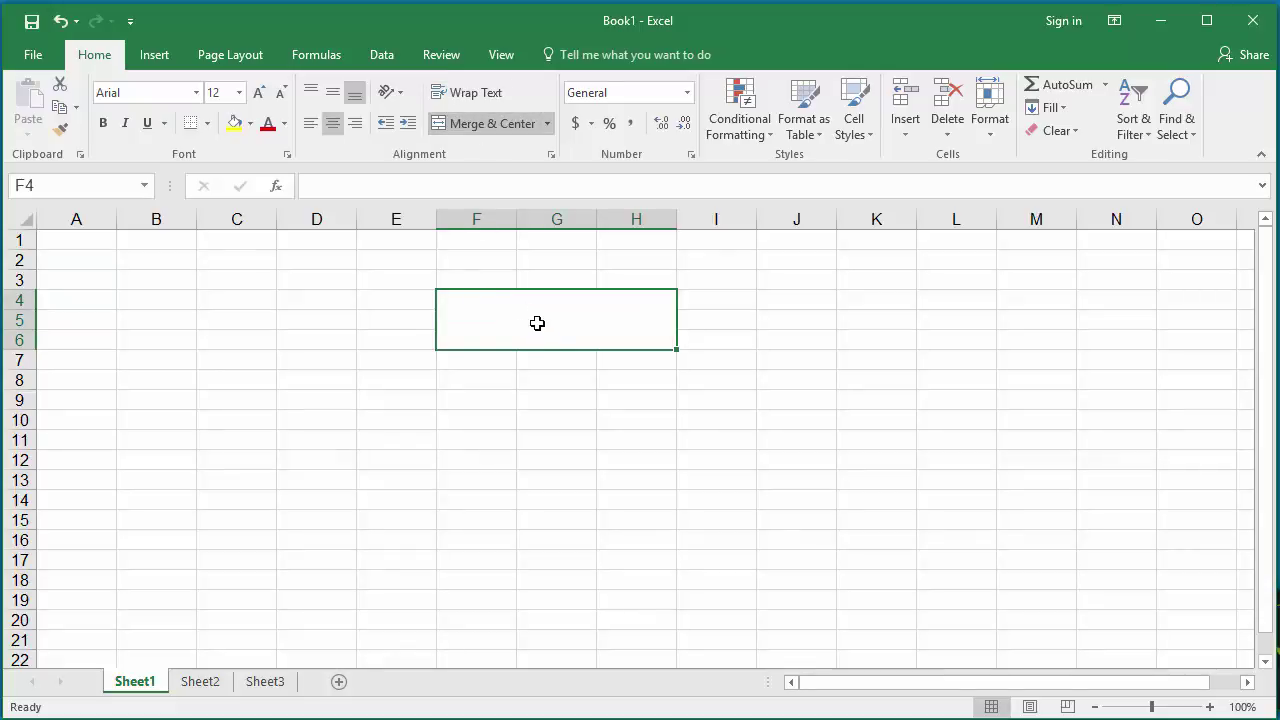
type("Invoice")
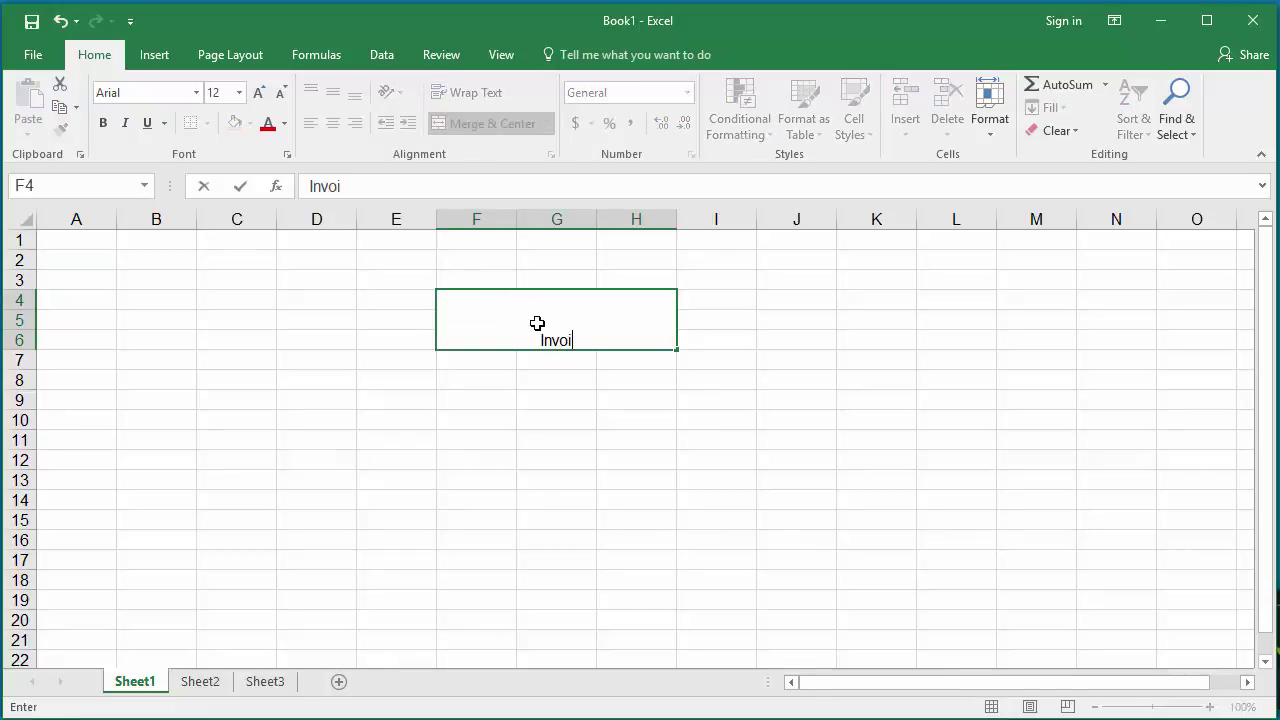
left_click(411, 324)
left_click(551, 334)
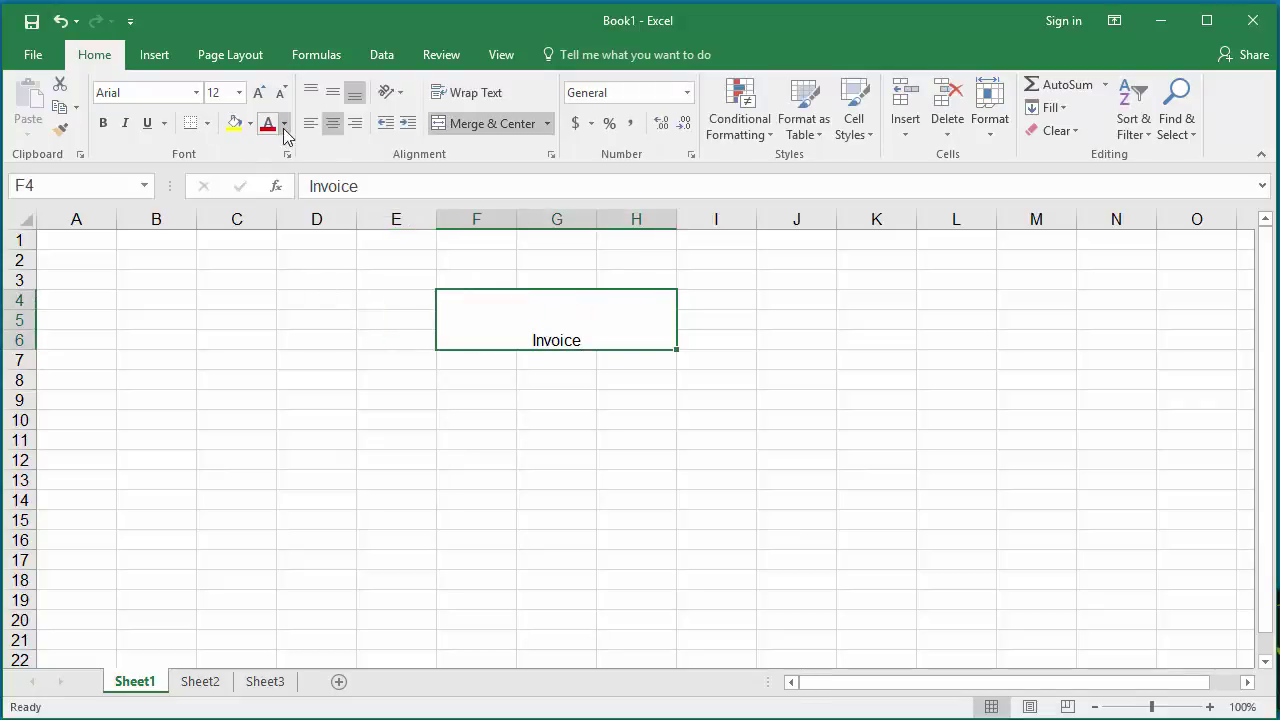
left_click(239, 93)
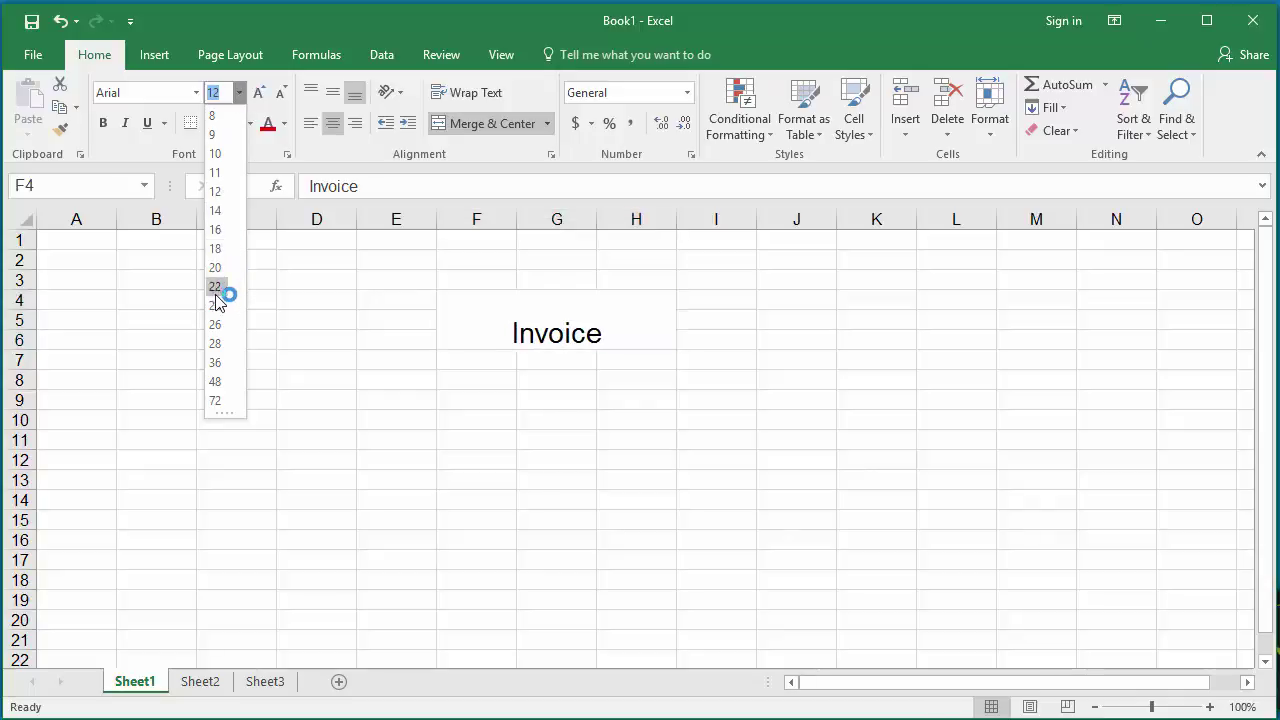
left_click(220, 363)
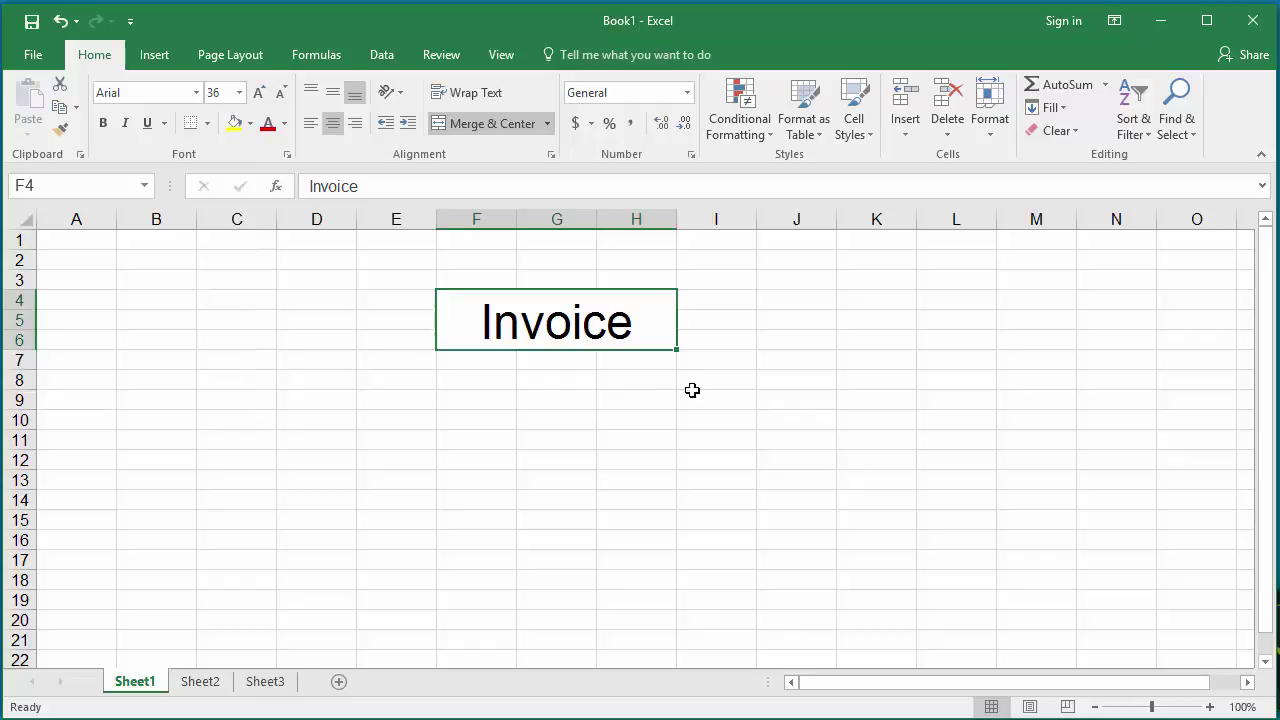
Step: Add the text My Company in merged and centered cells E9:G10 with a yellow fill
left_click_drag(370, 400, 531, 427)
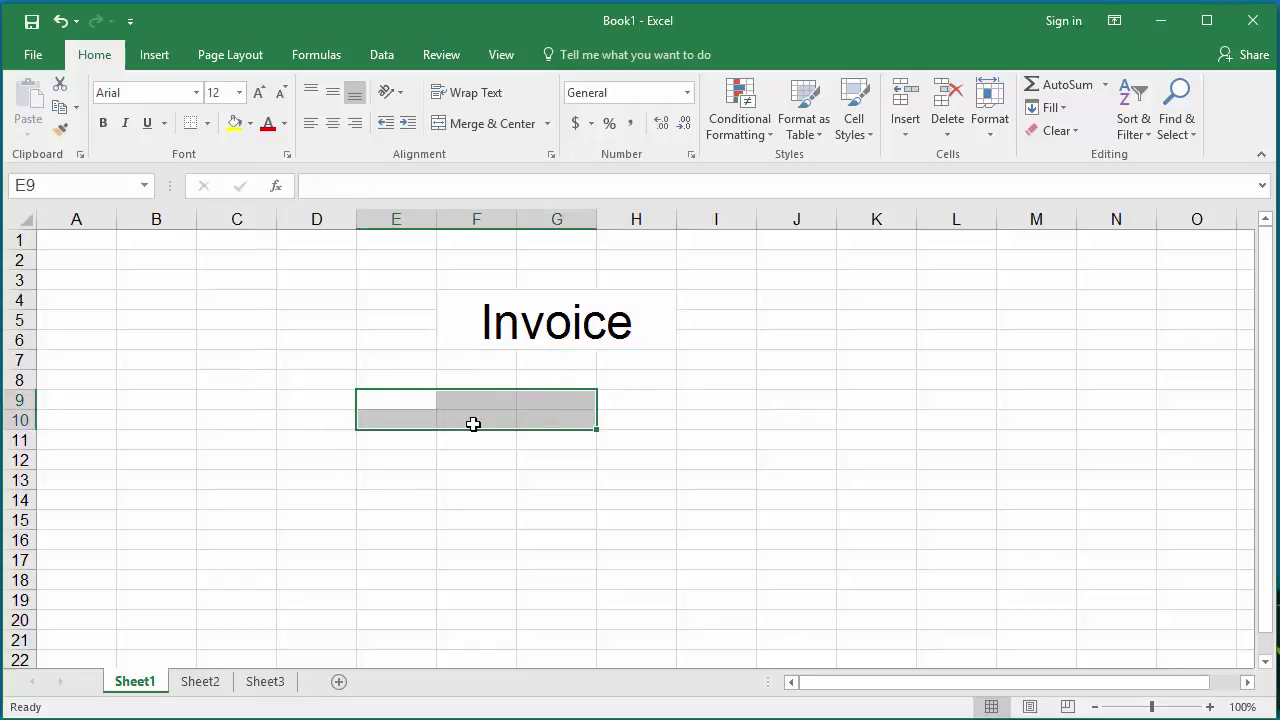
left_click(482, 128)
type("My Company")
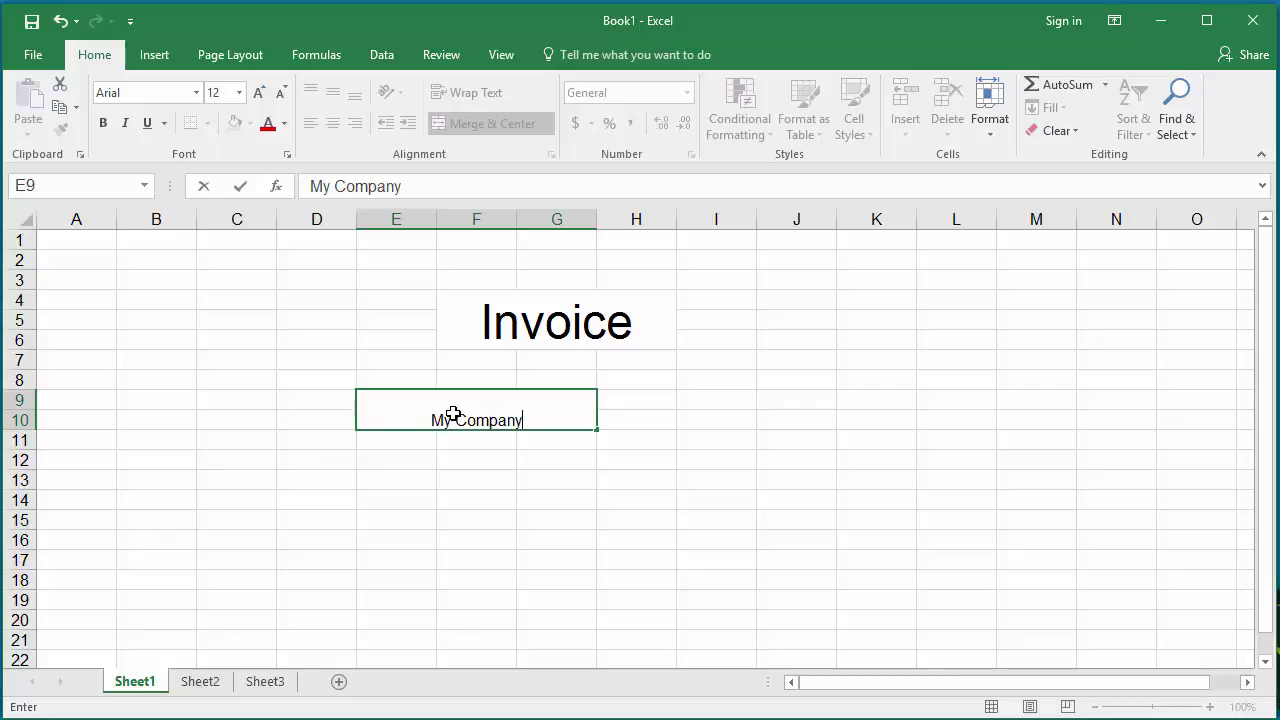
left_click(320, 397)
left_click(472, 406)
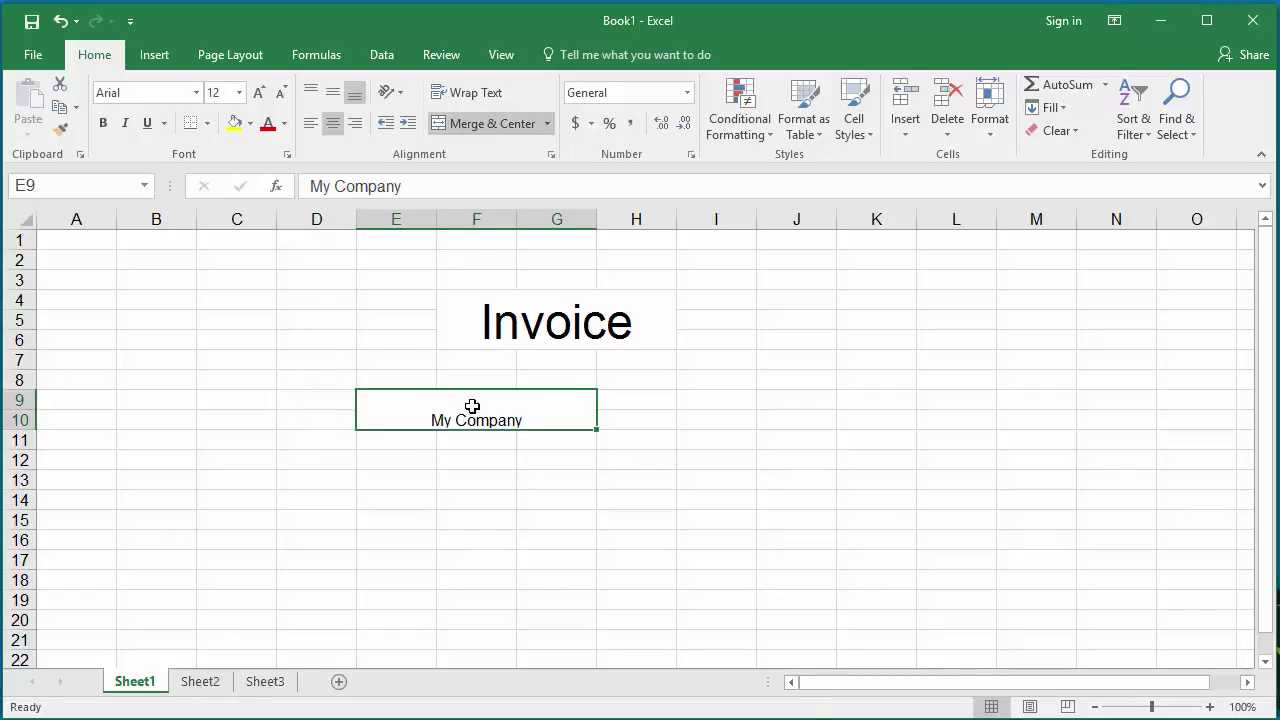
left_click(234, 123)
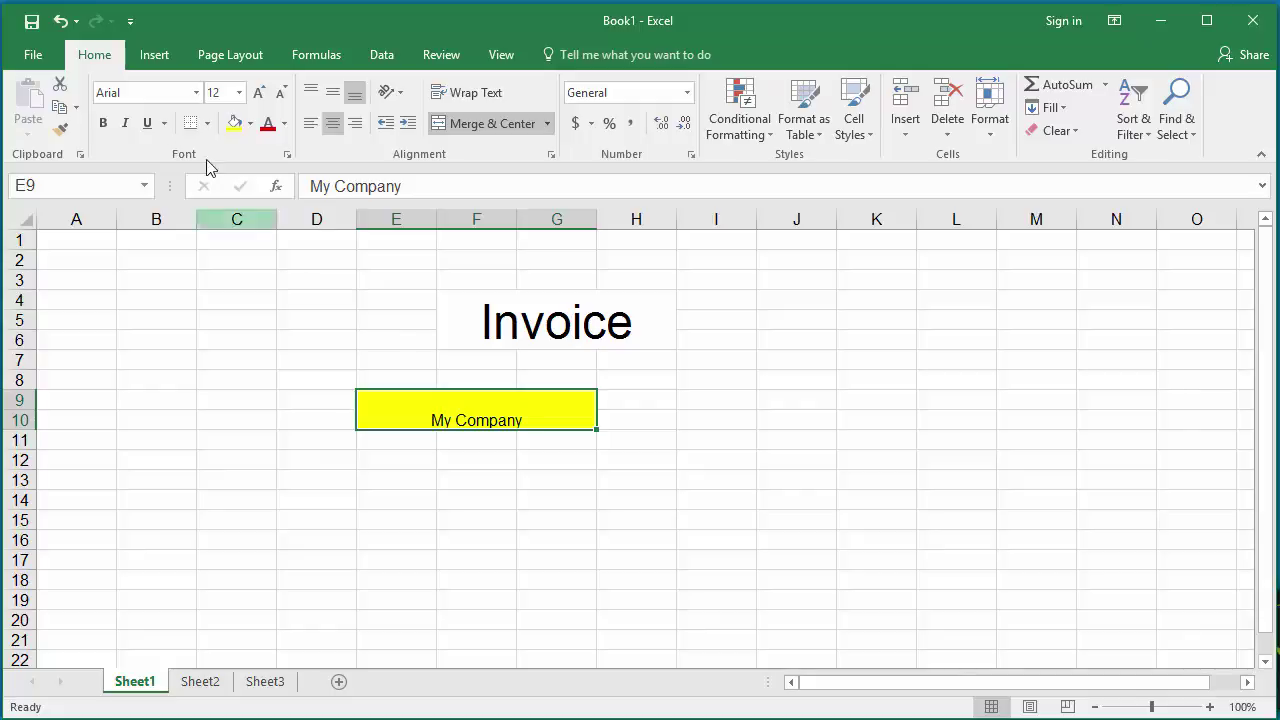
Step: Save the workbook as an Excel Template named My Invoice Template in the Custom Office Templates folder, and close it
left_click(32, 24)
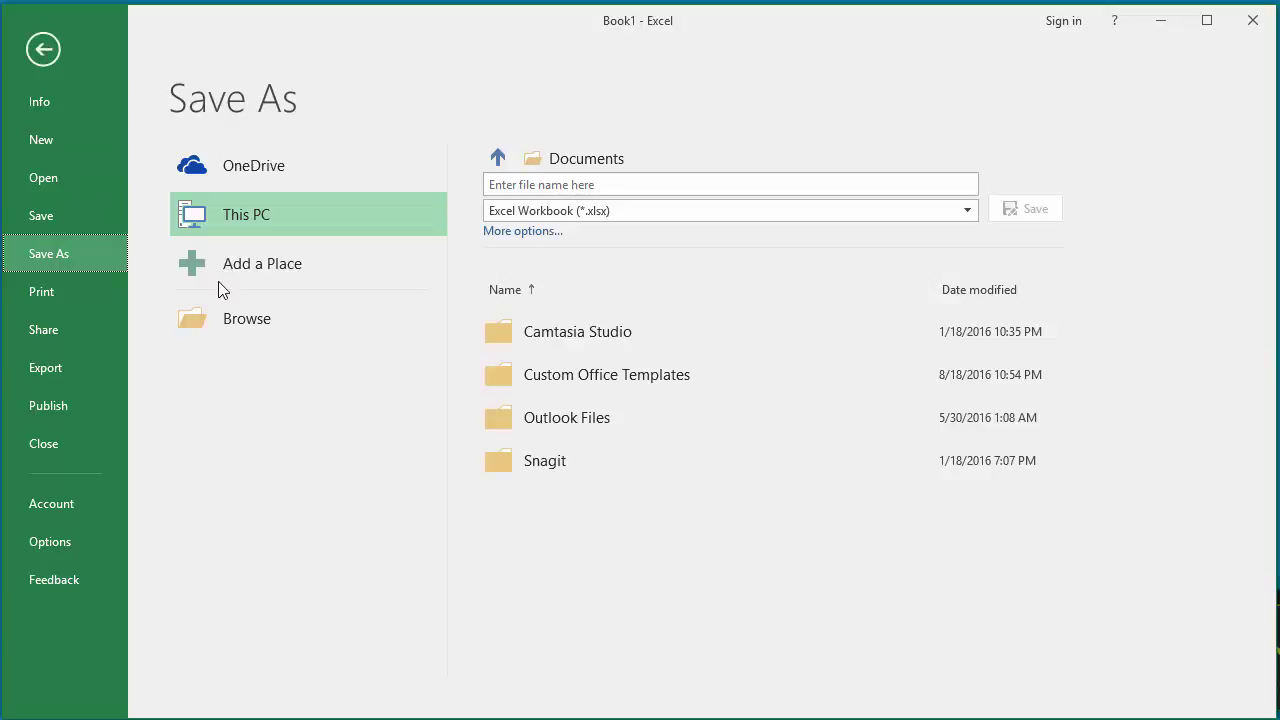
left_click(520, 232)
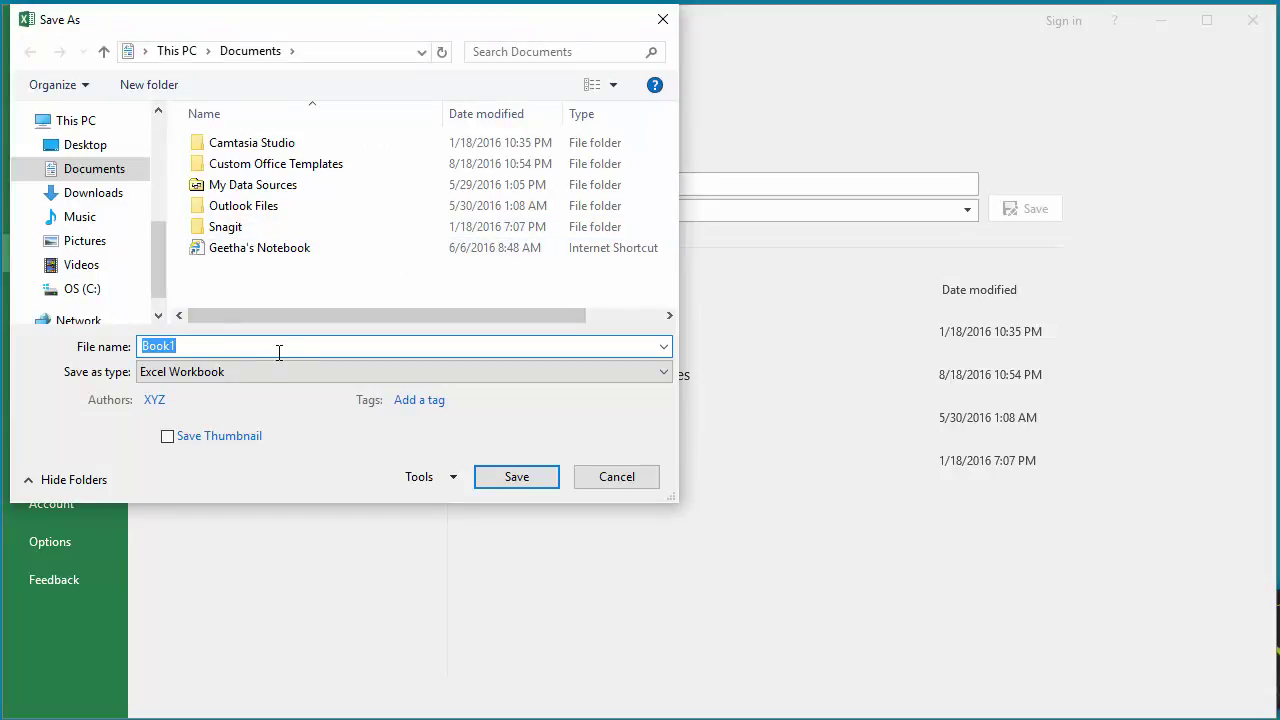
type("My")
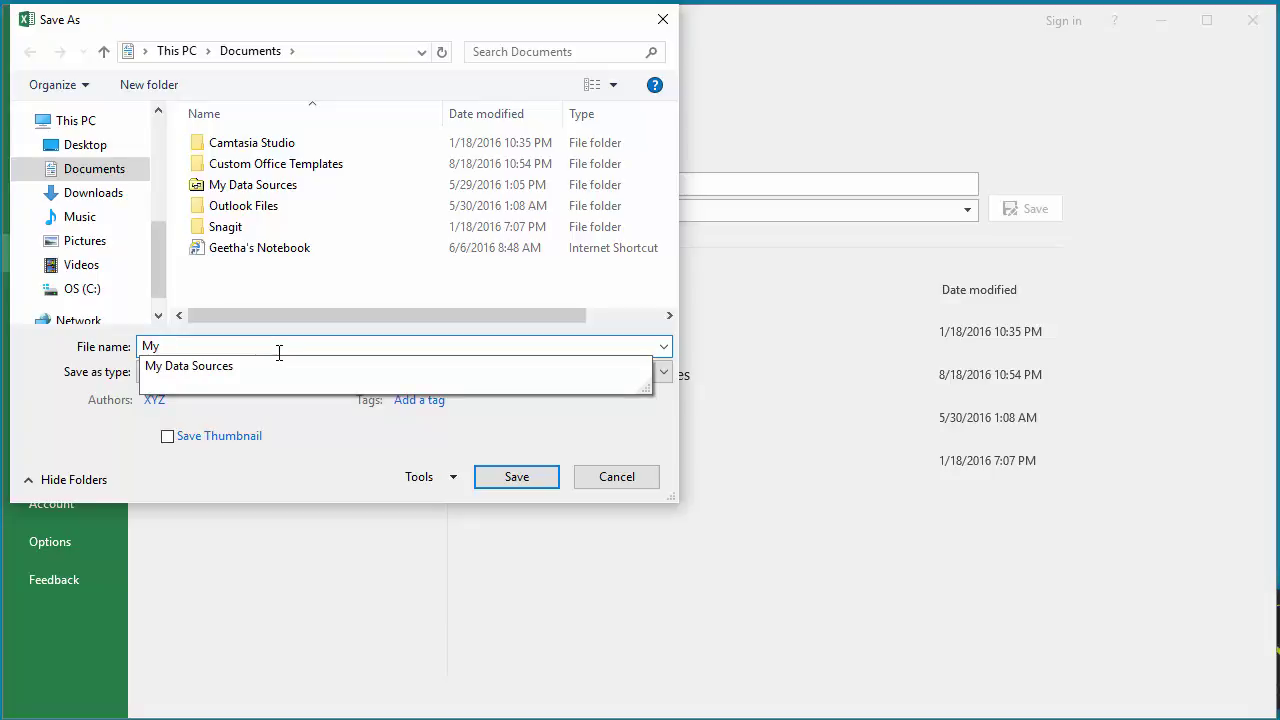
type("Invoi")
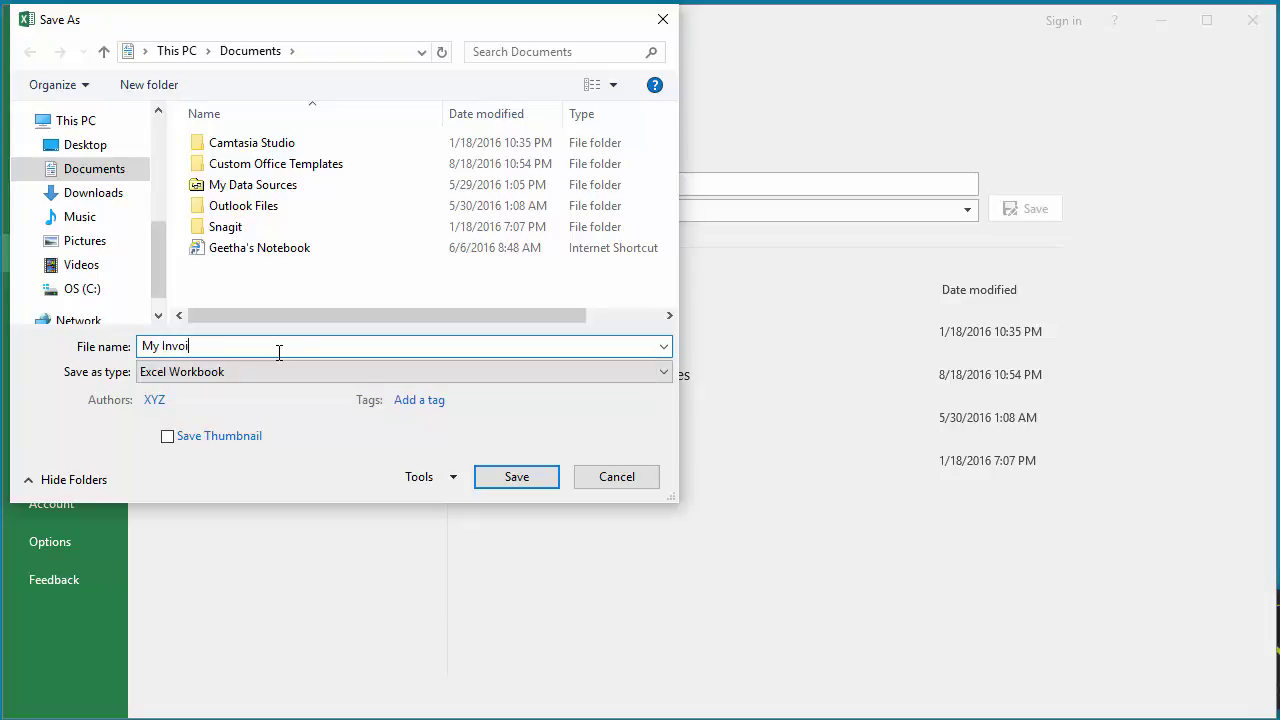
type("ce Template")
left_click(663, 372)
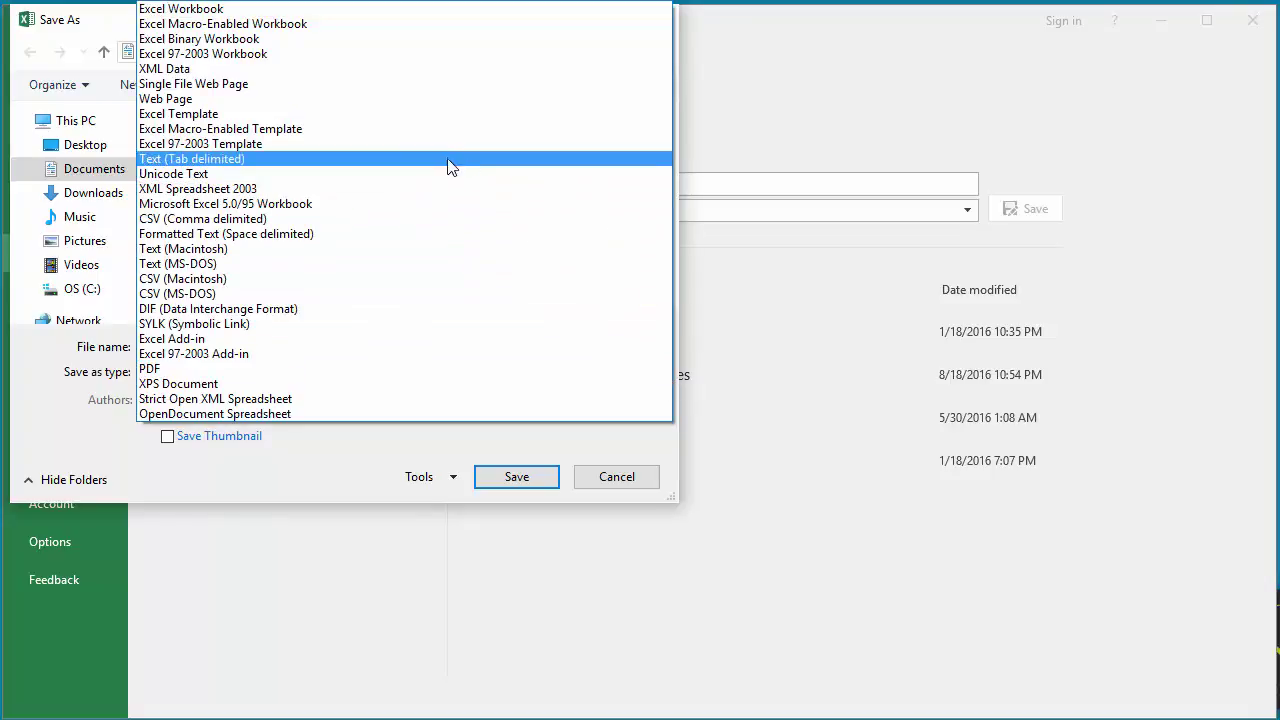
left_click(317, 113)
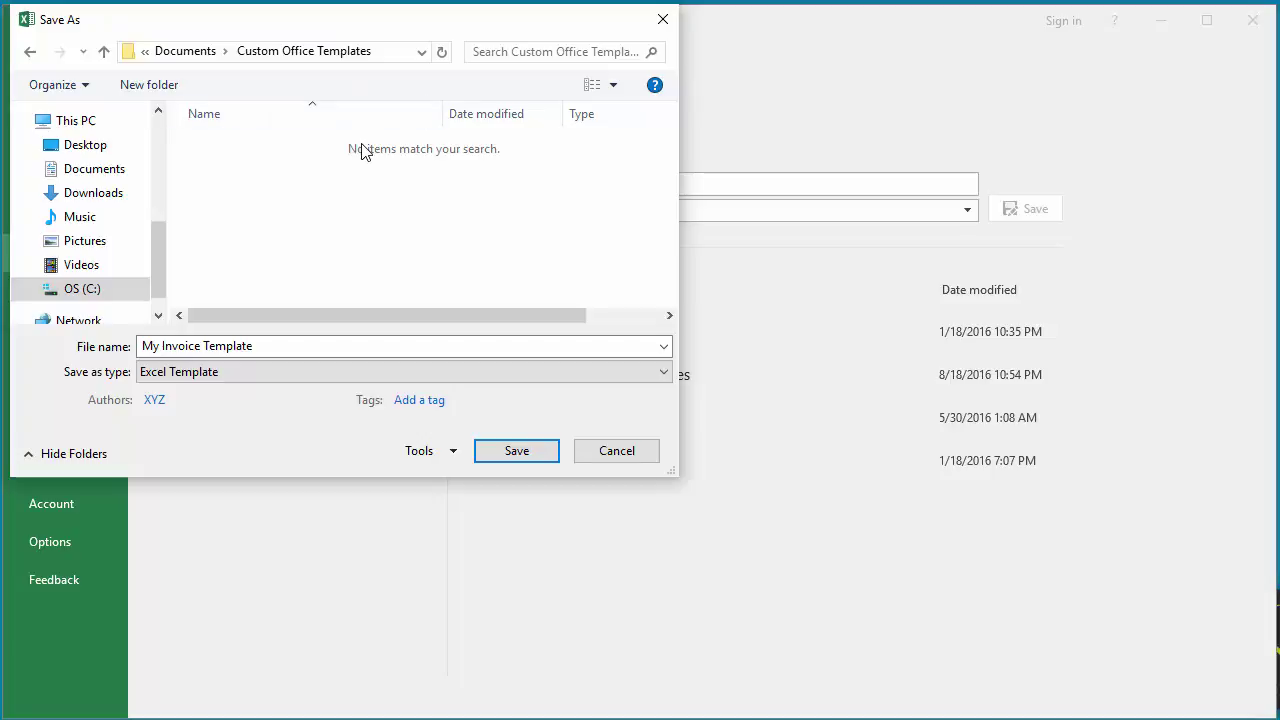
left_click(517, 451)
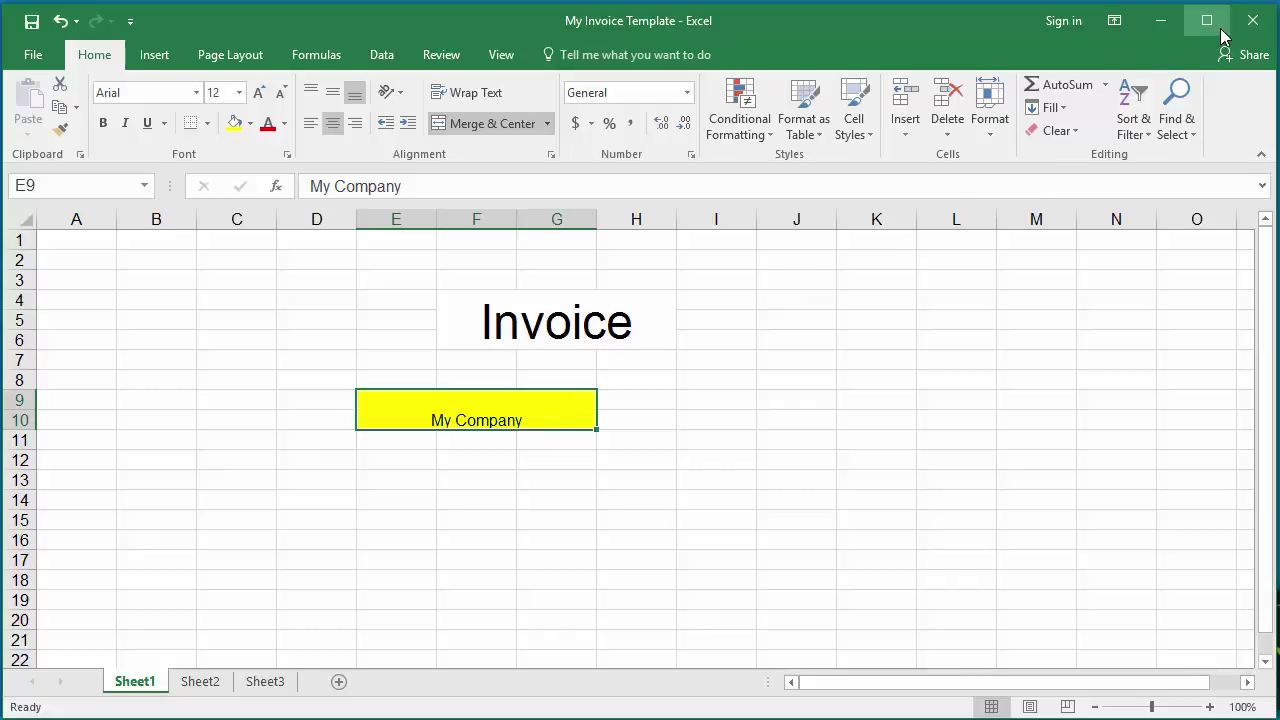
left_click(1253, 22)
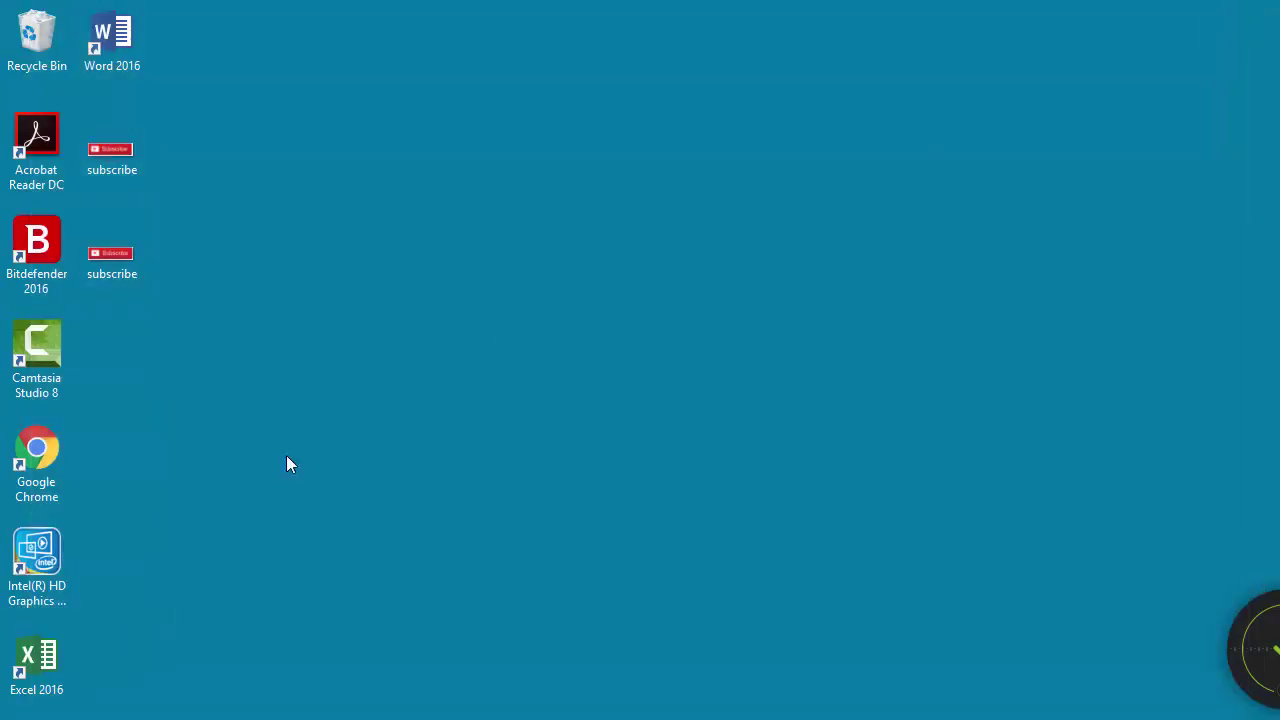
Step: Restart Excel 2016 and create a new workbook from the personal template My Invoice Template
double_click(45, 660)
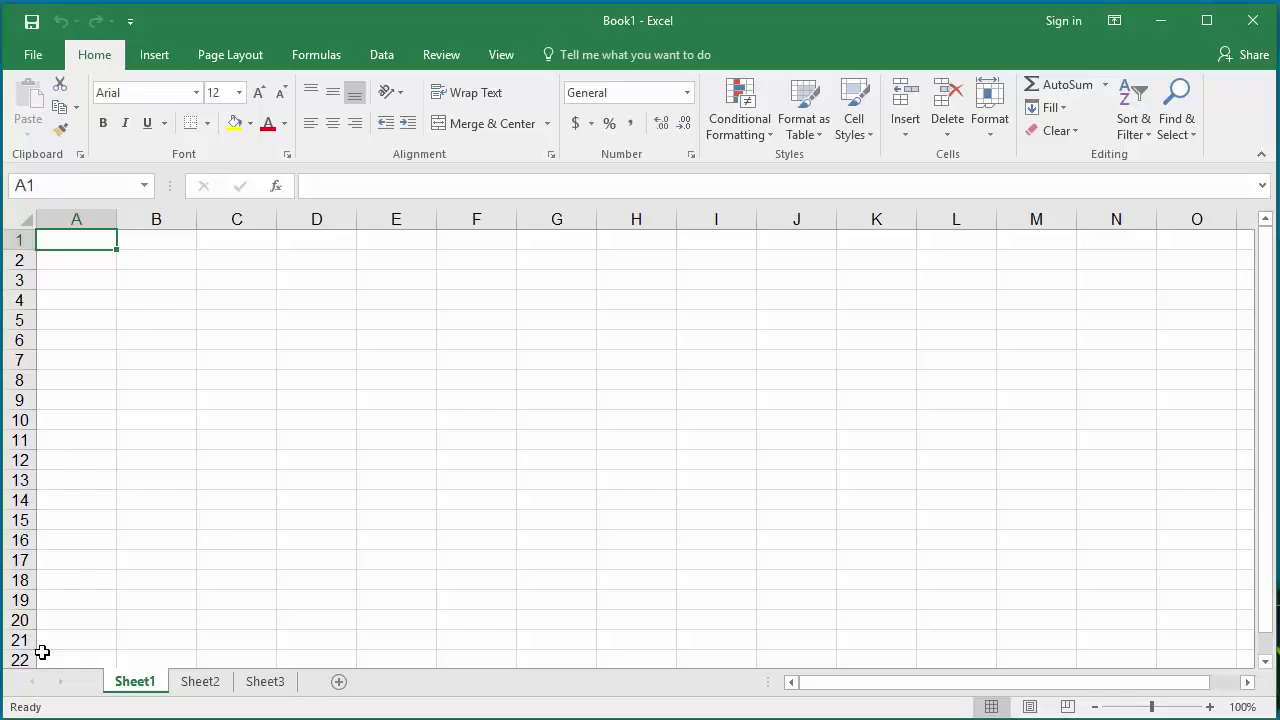
left_click(33, 54)
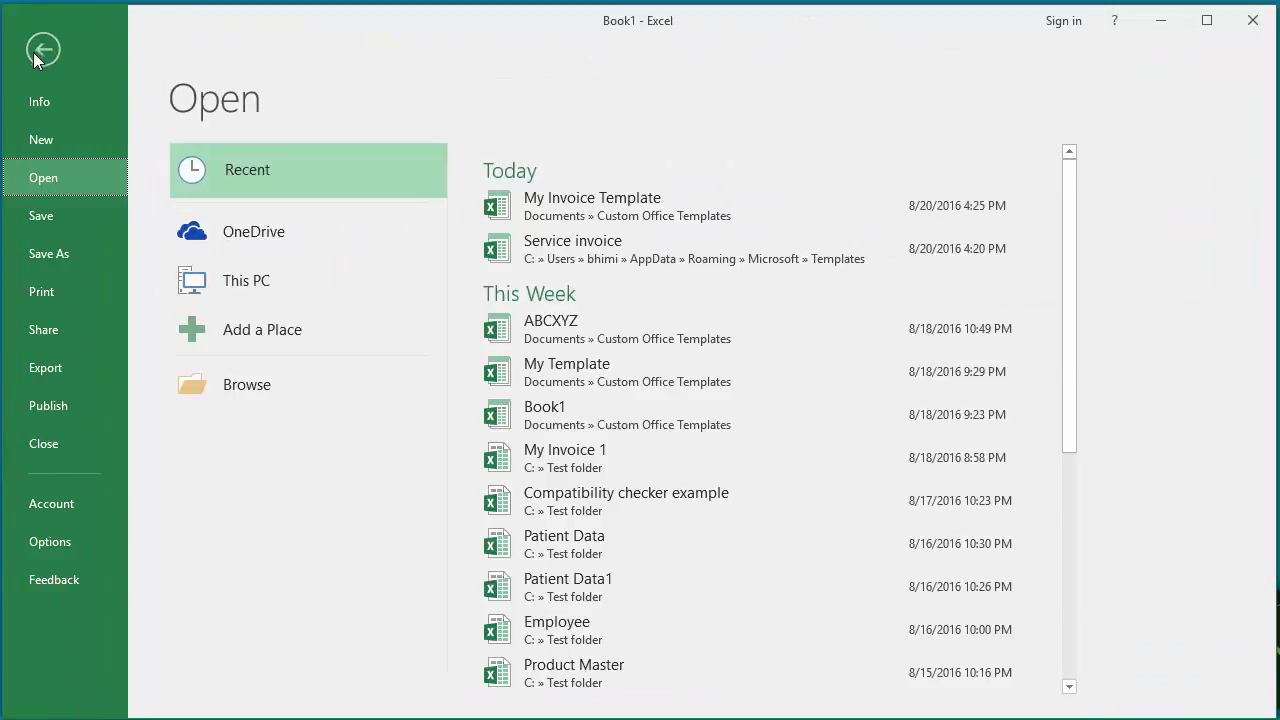
left_click(47, 142)
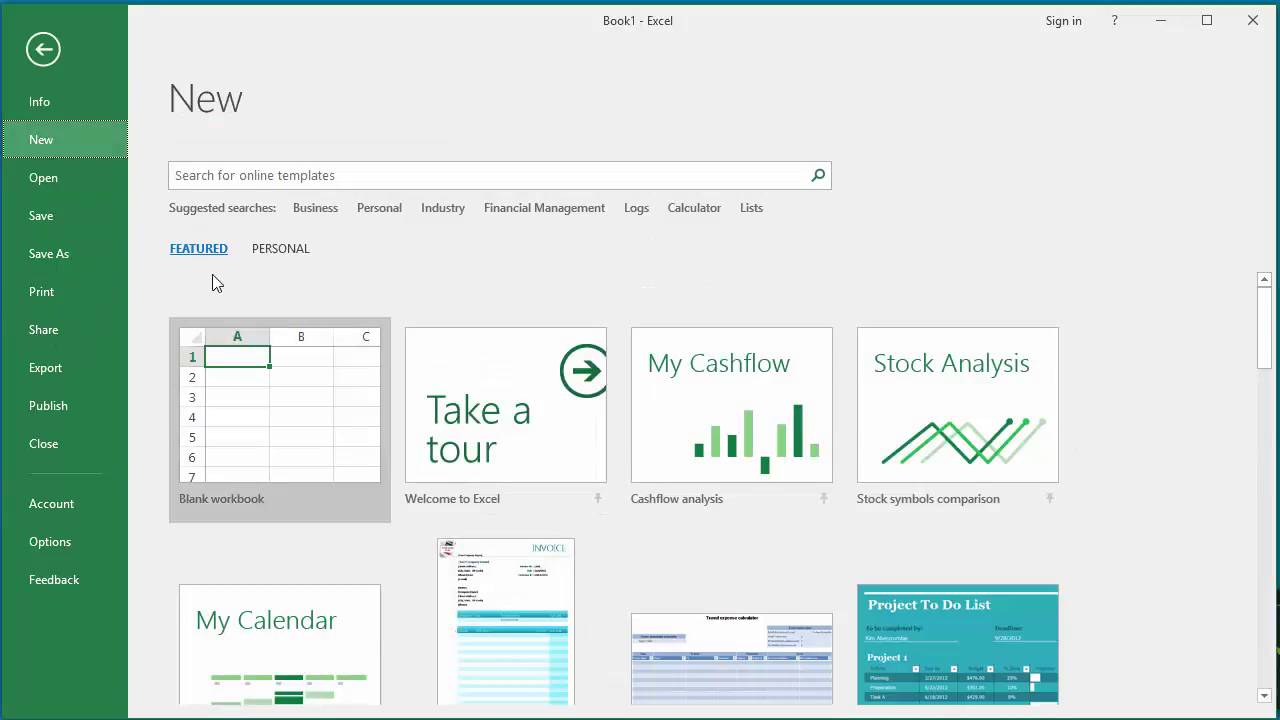
left_click(278, 250)
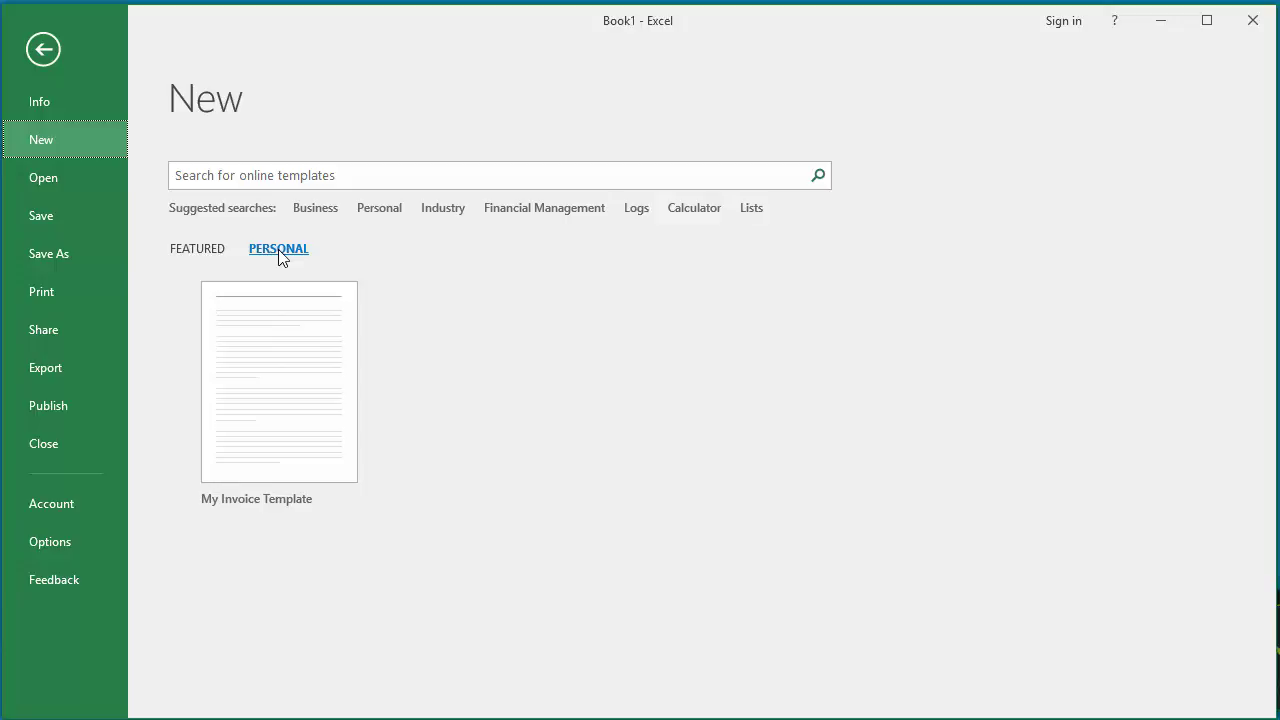
left_click(286, 440)
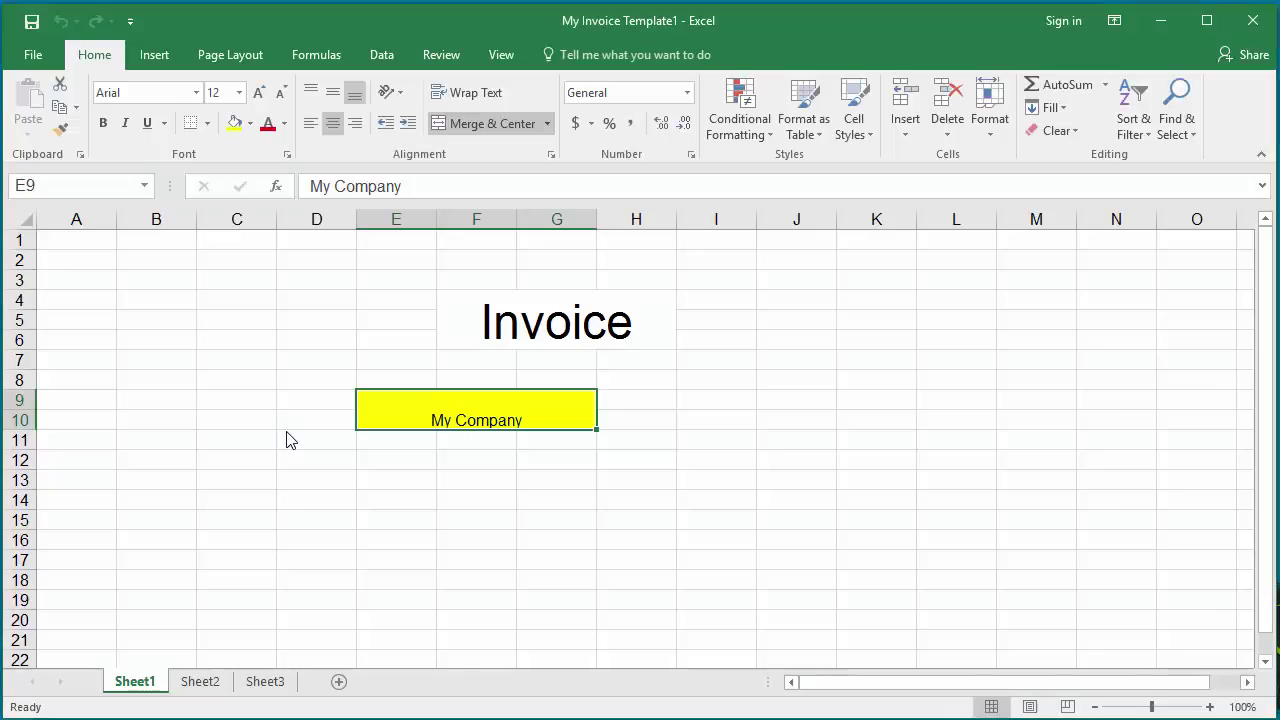